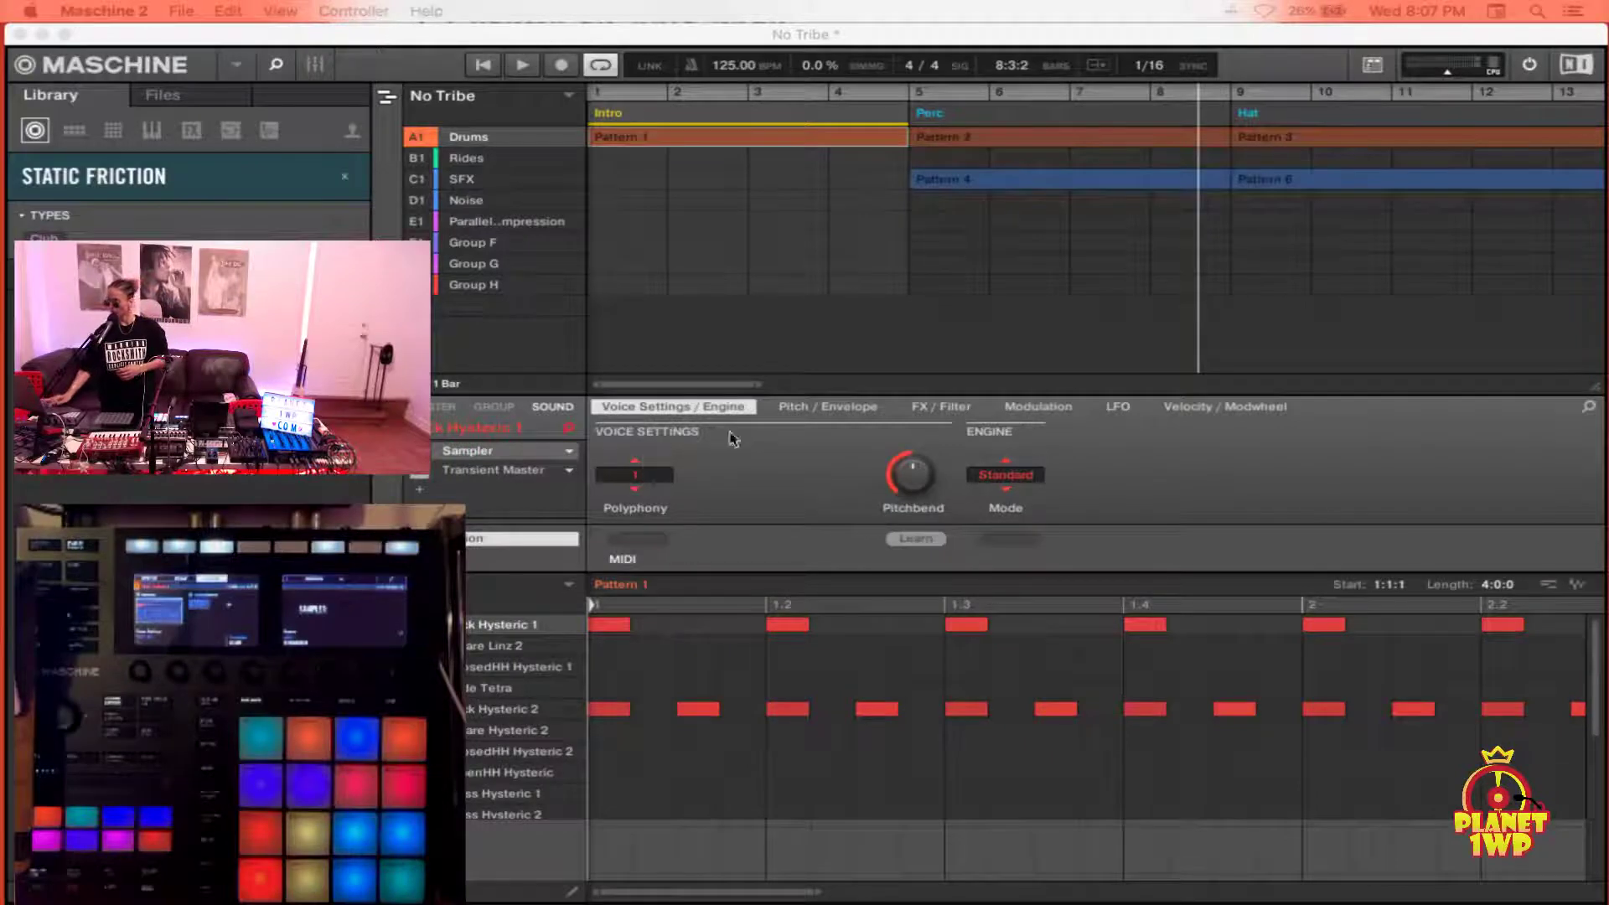
left_click_drag(753, 388, 1578, 383)
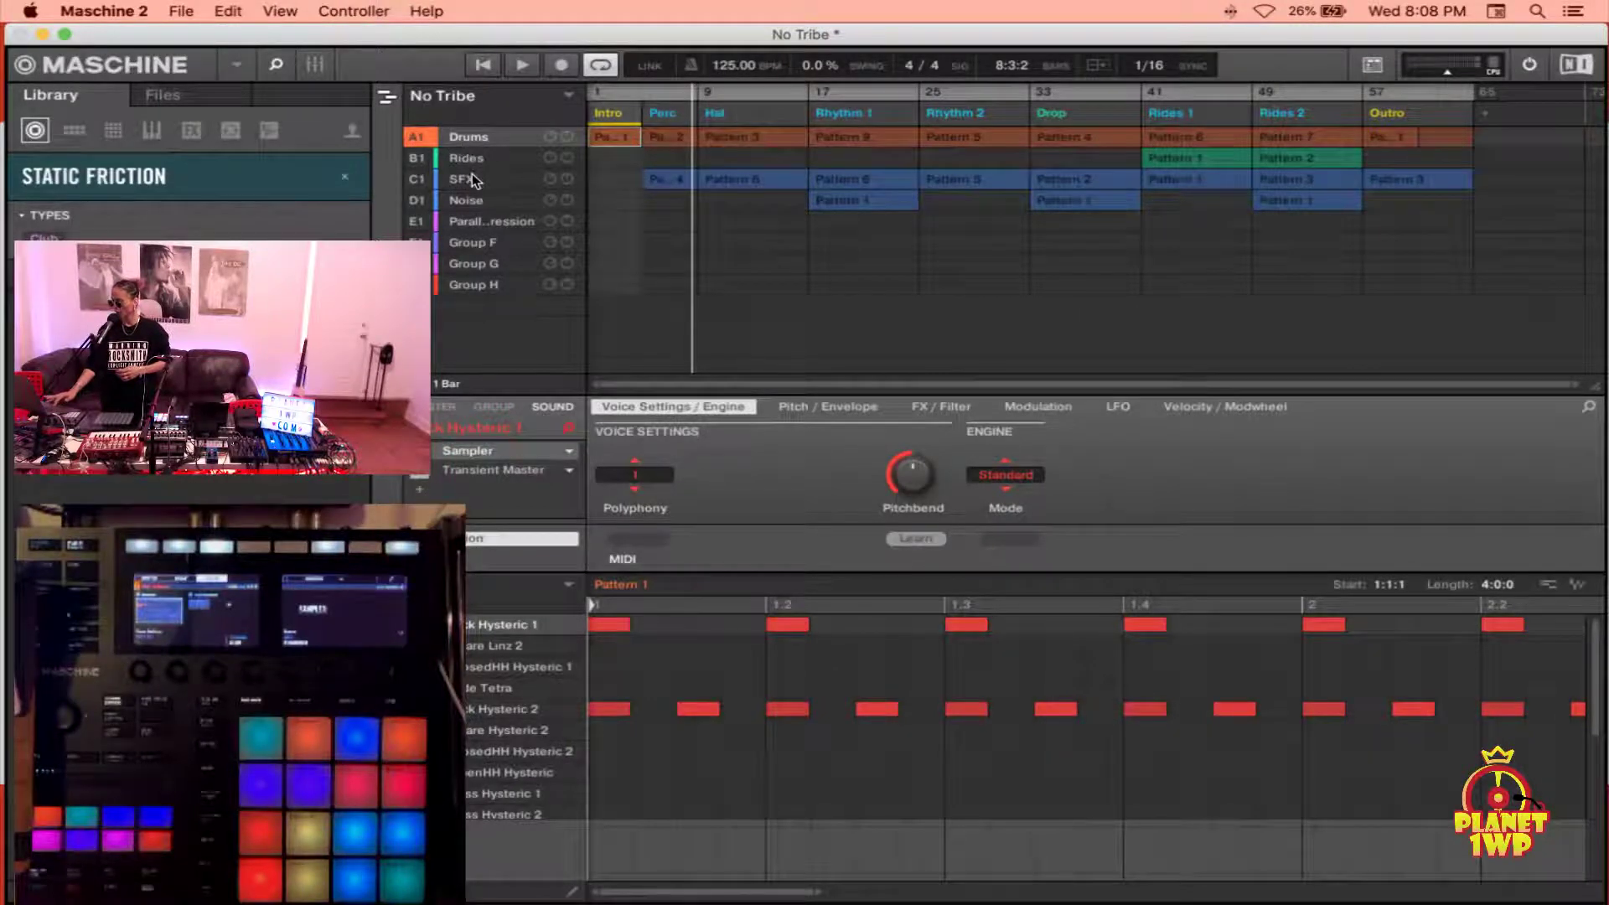
mouse_move(622, 902)
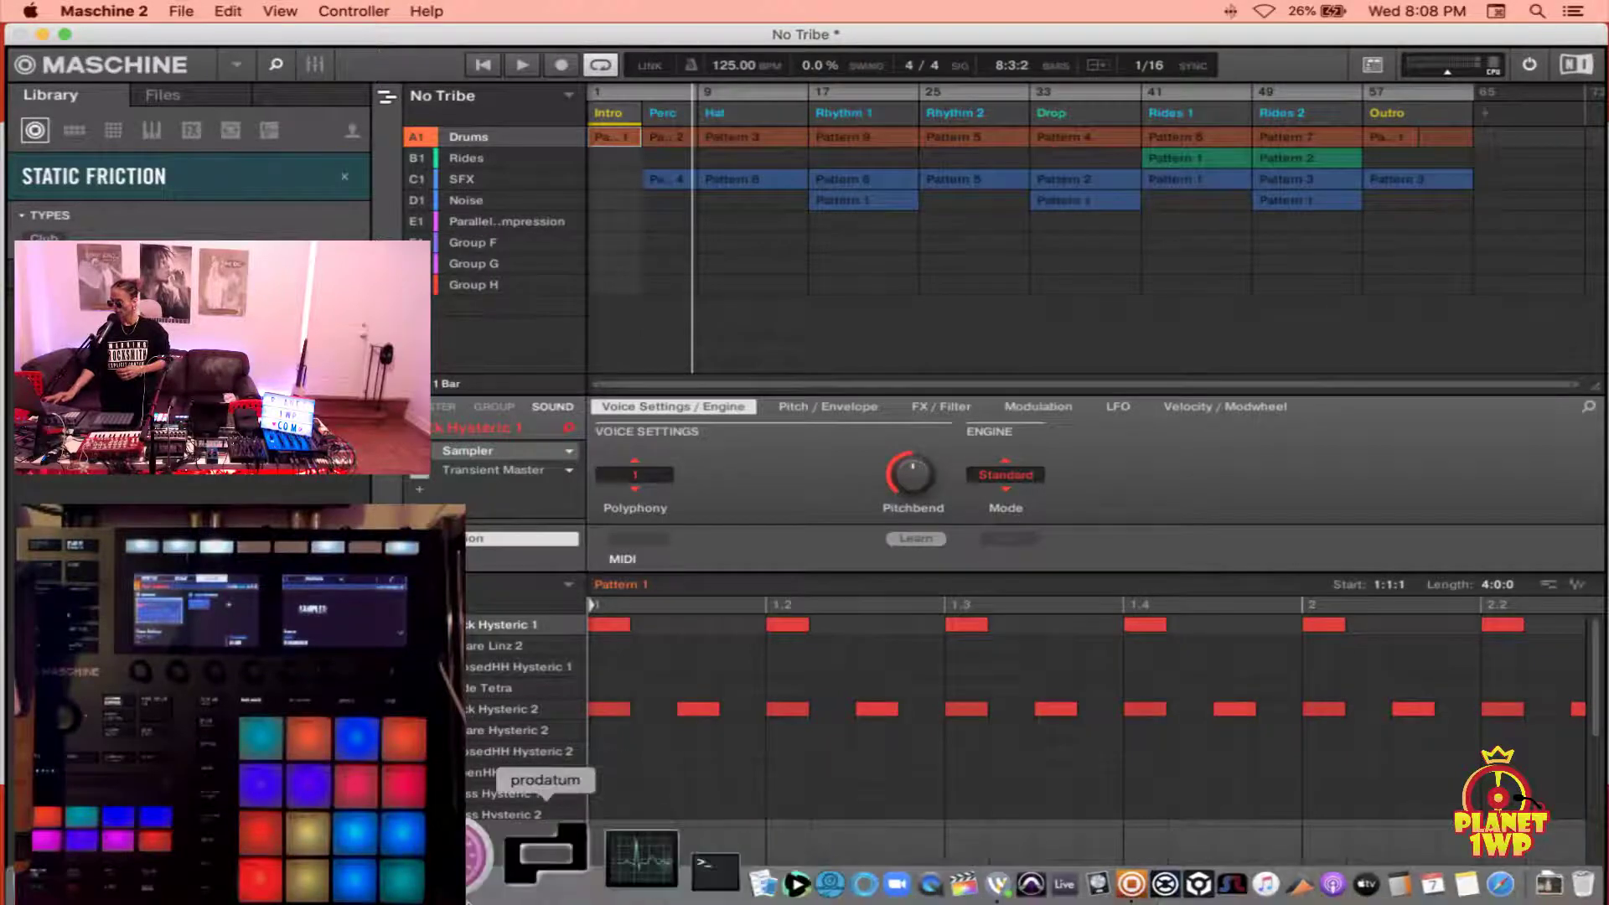
left_click(628, 884)
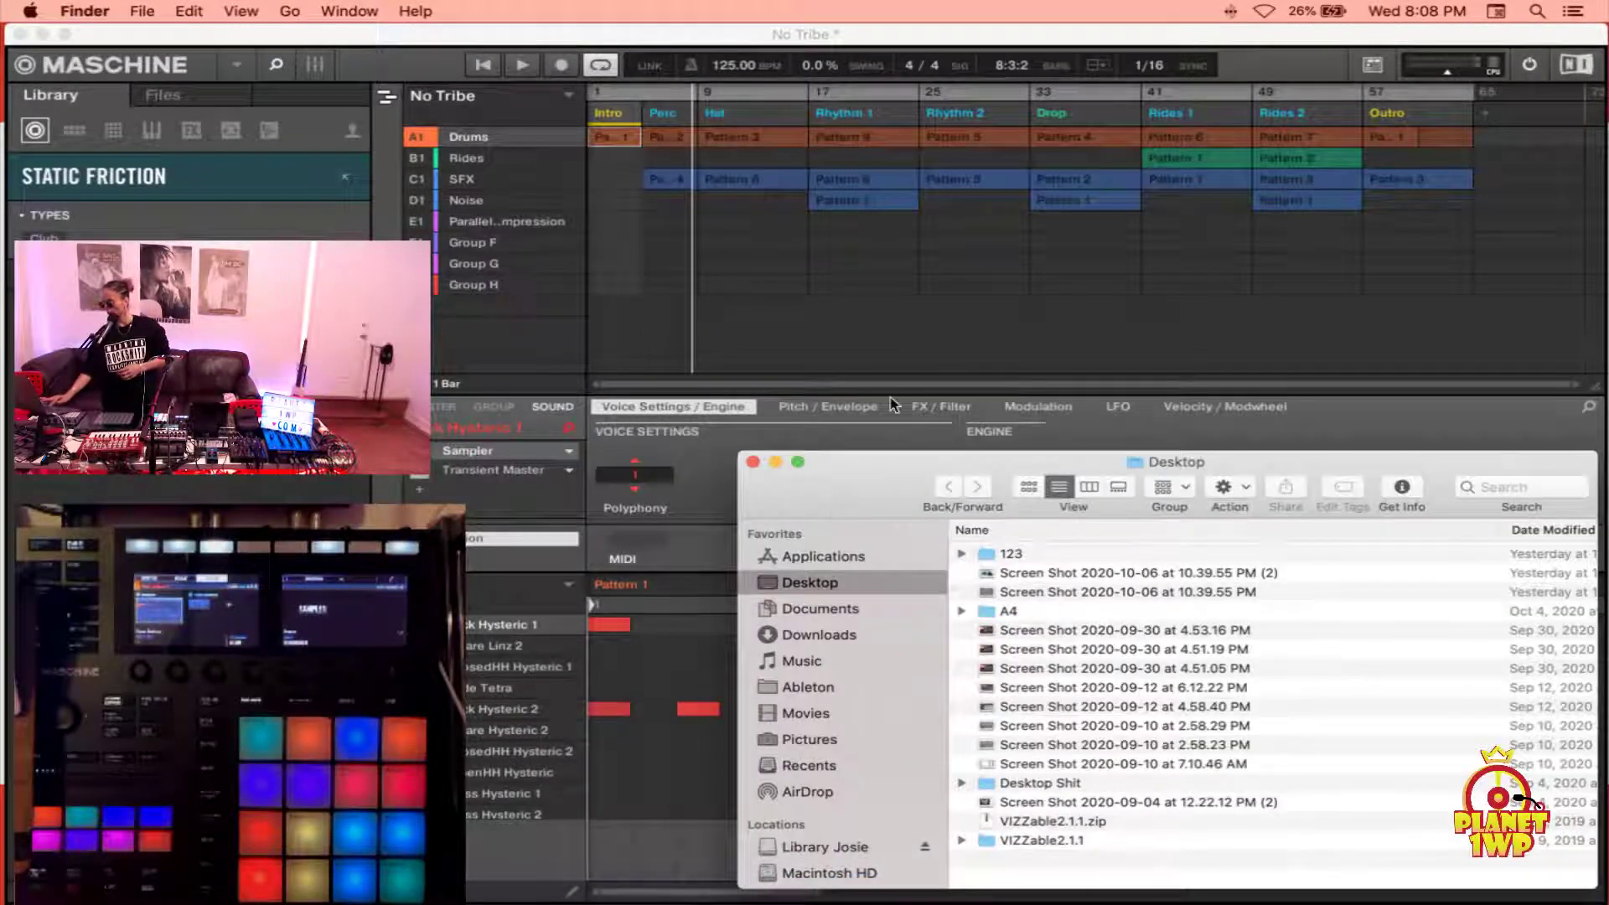
key("super+w")
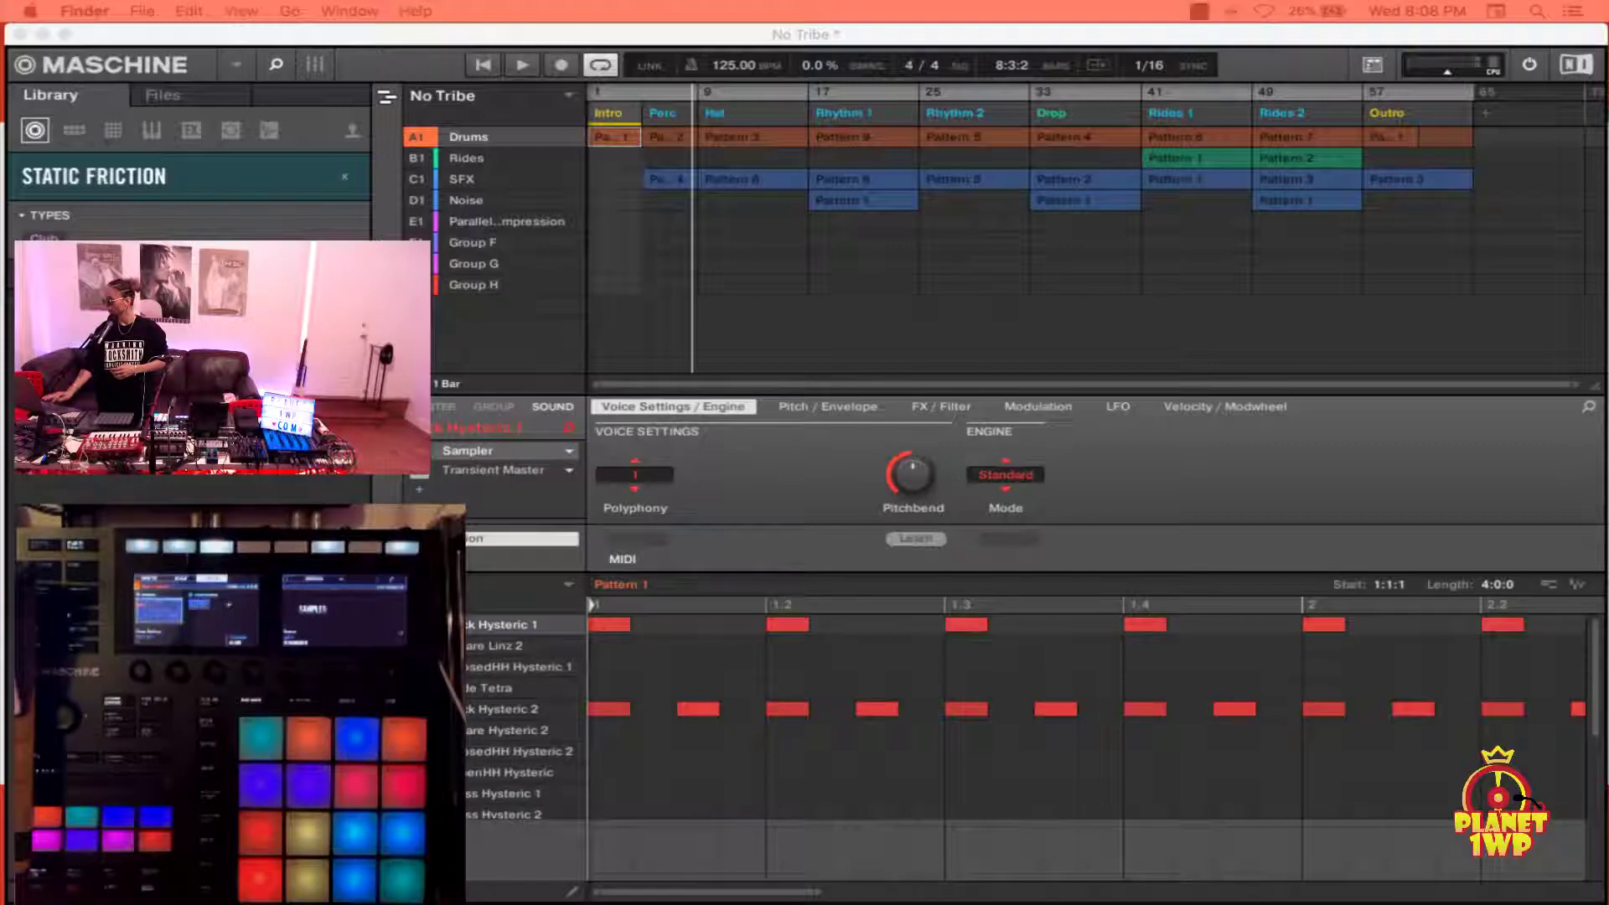
Set the PointerPro pointer effect to Circle and reduce its size.
left_click(1197, 10)
left_click_drag(1309, 174, 1233, 173)
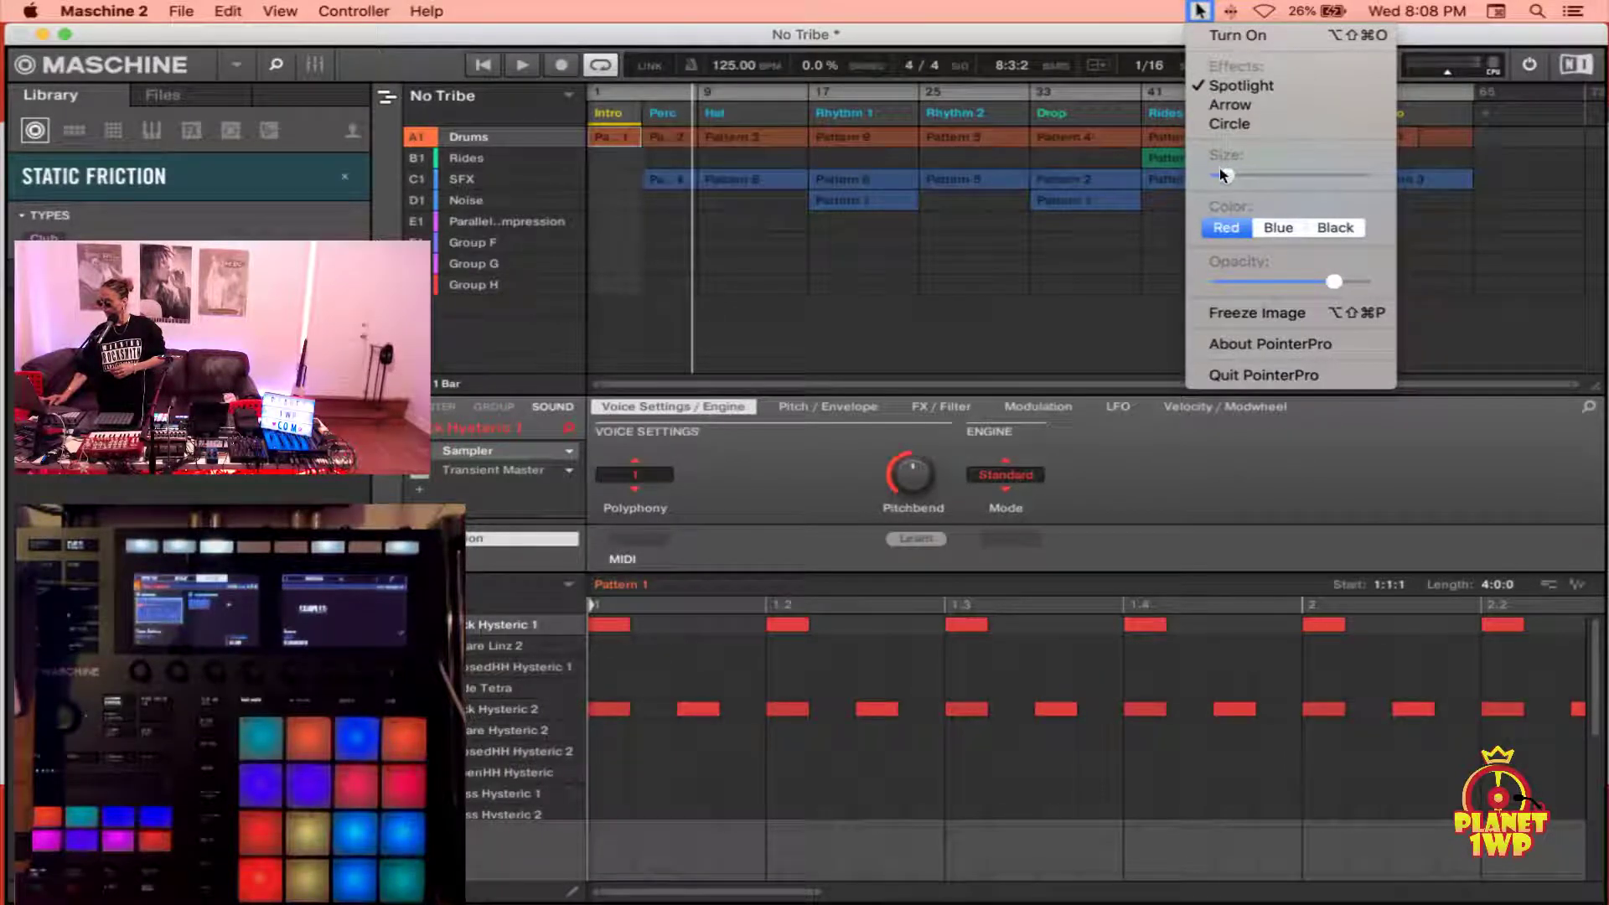
left_click(1230, 125)
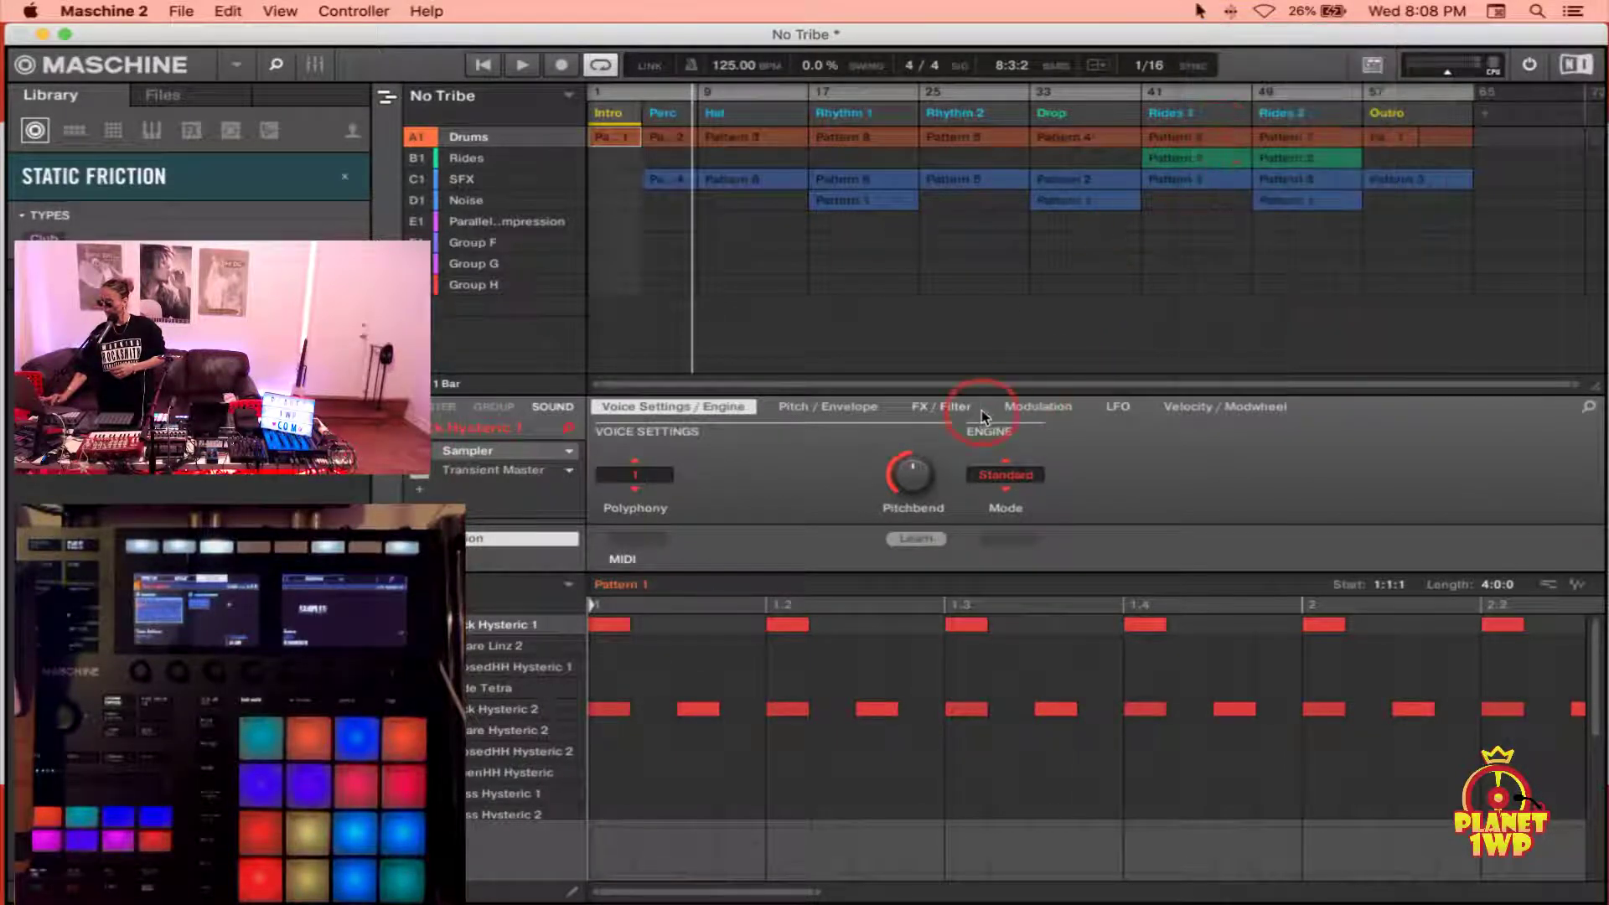
left_click(1204, 12)
left_click_drag(1231, 173, 1231, 175)
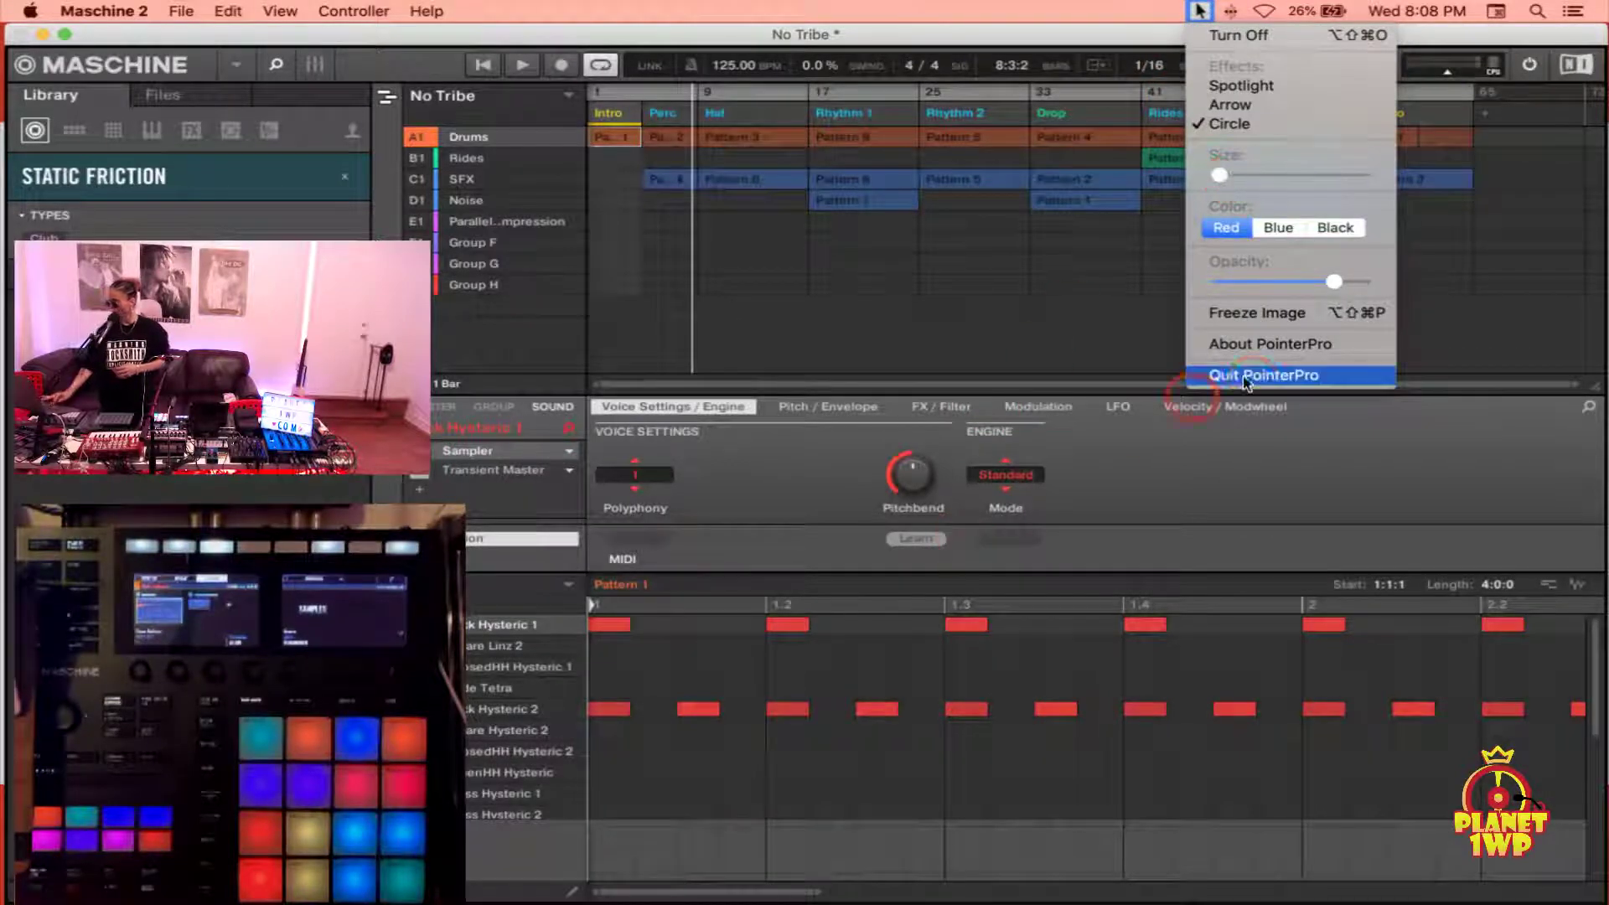
key("Escape")
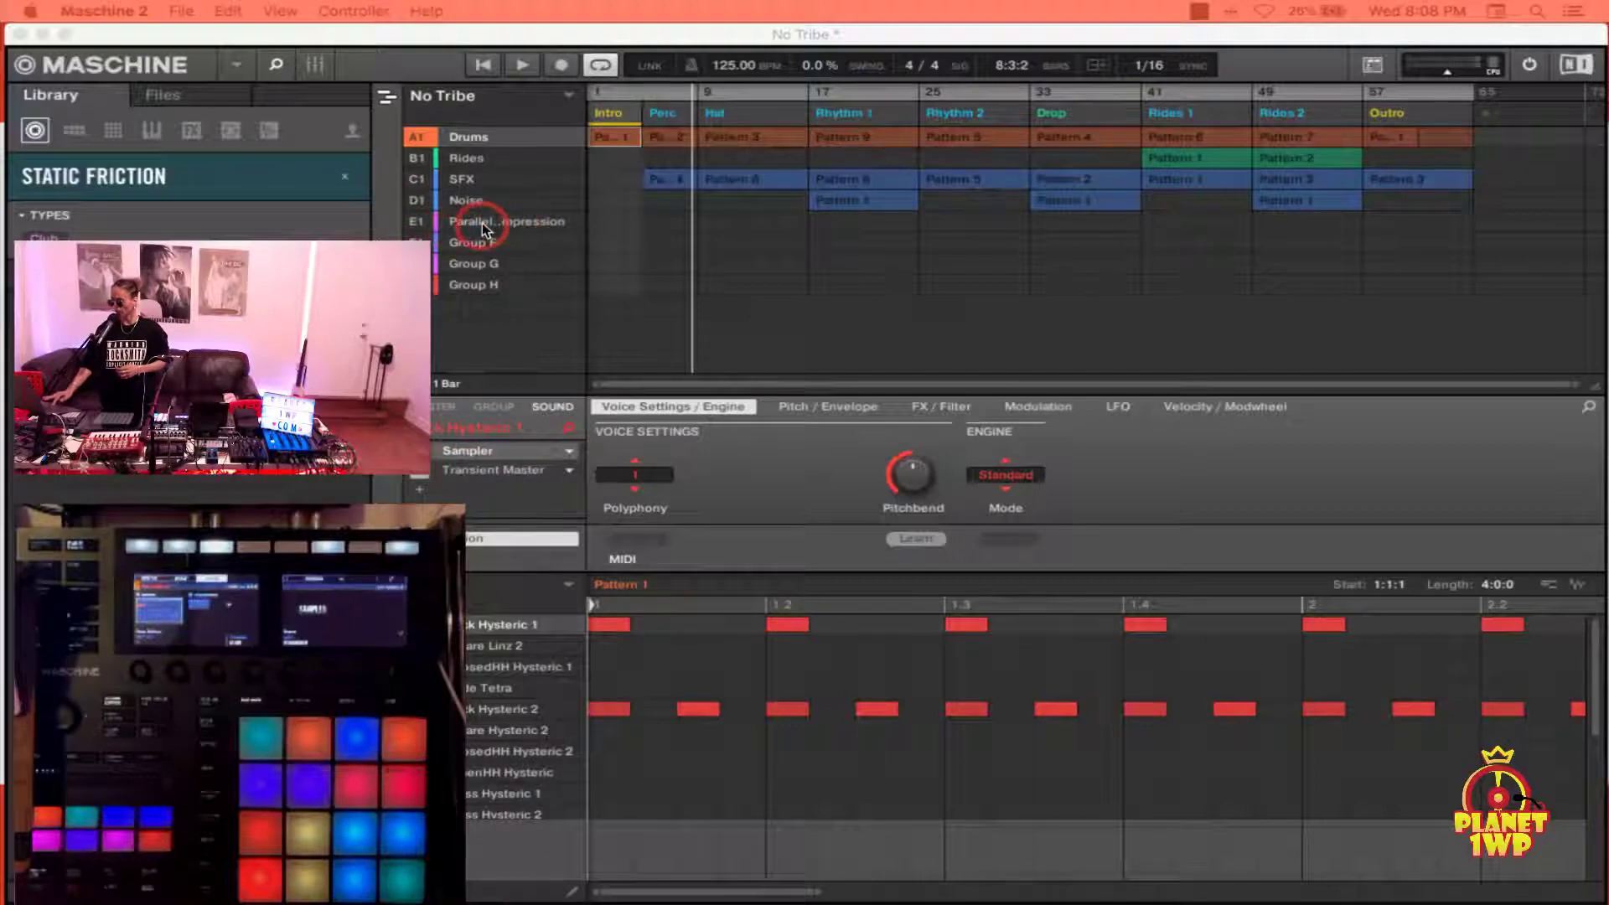
Inspect Group F's sound channels and output in the mixer, and return to the arrangement.
left_click(460, 247)
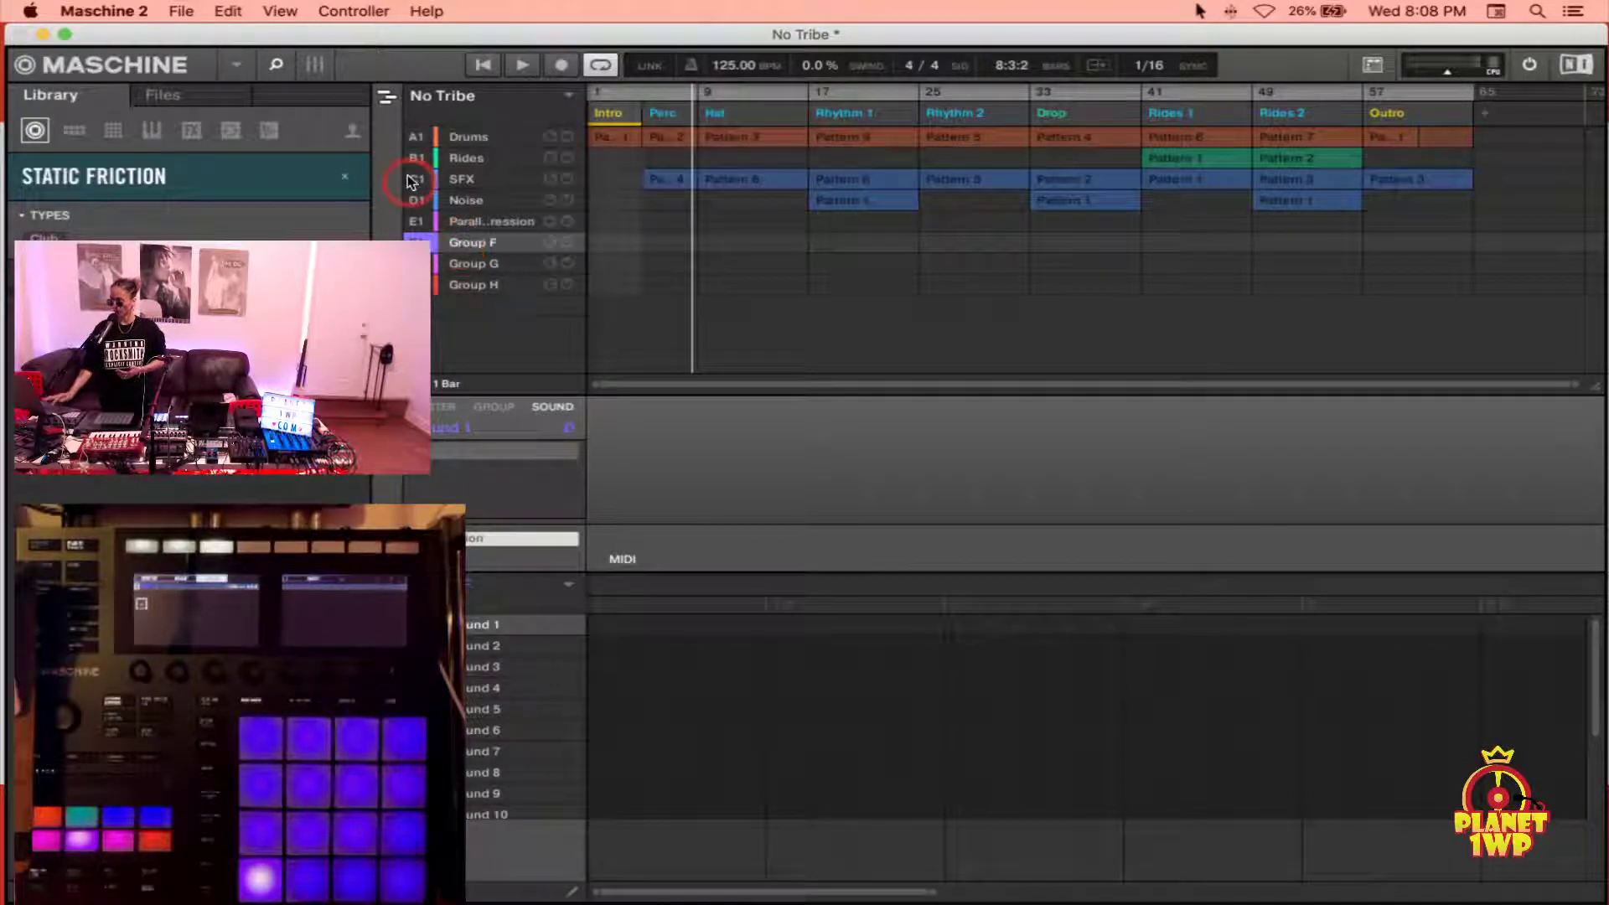
left_click(324, 67)
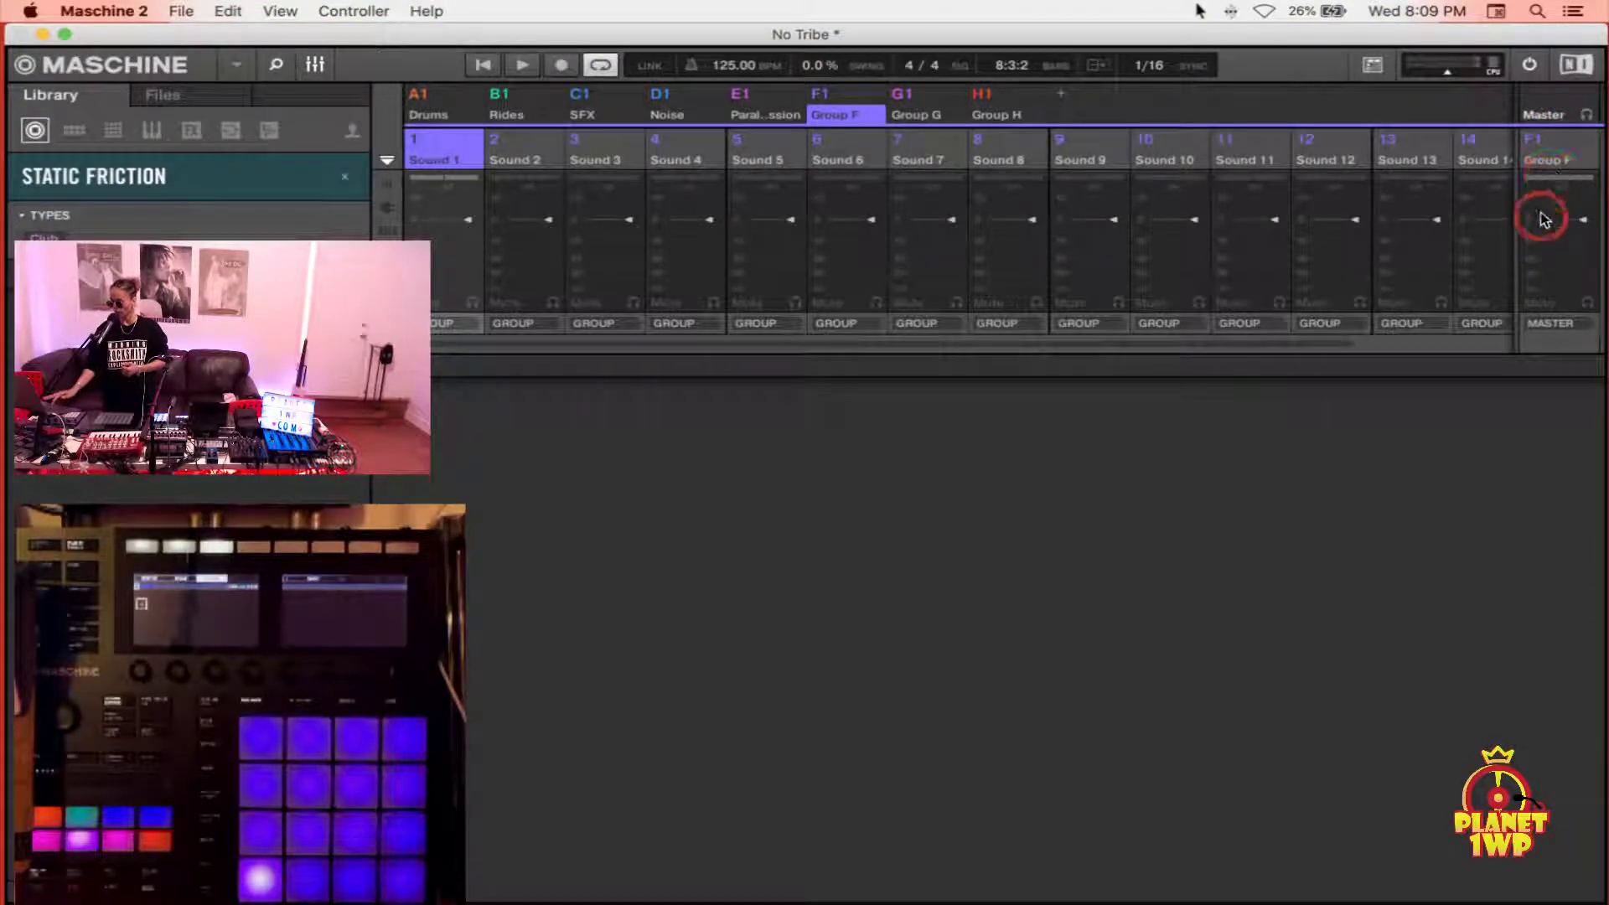
left_click(316, 65)
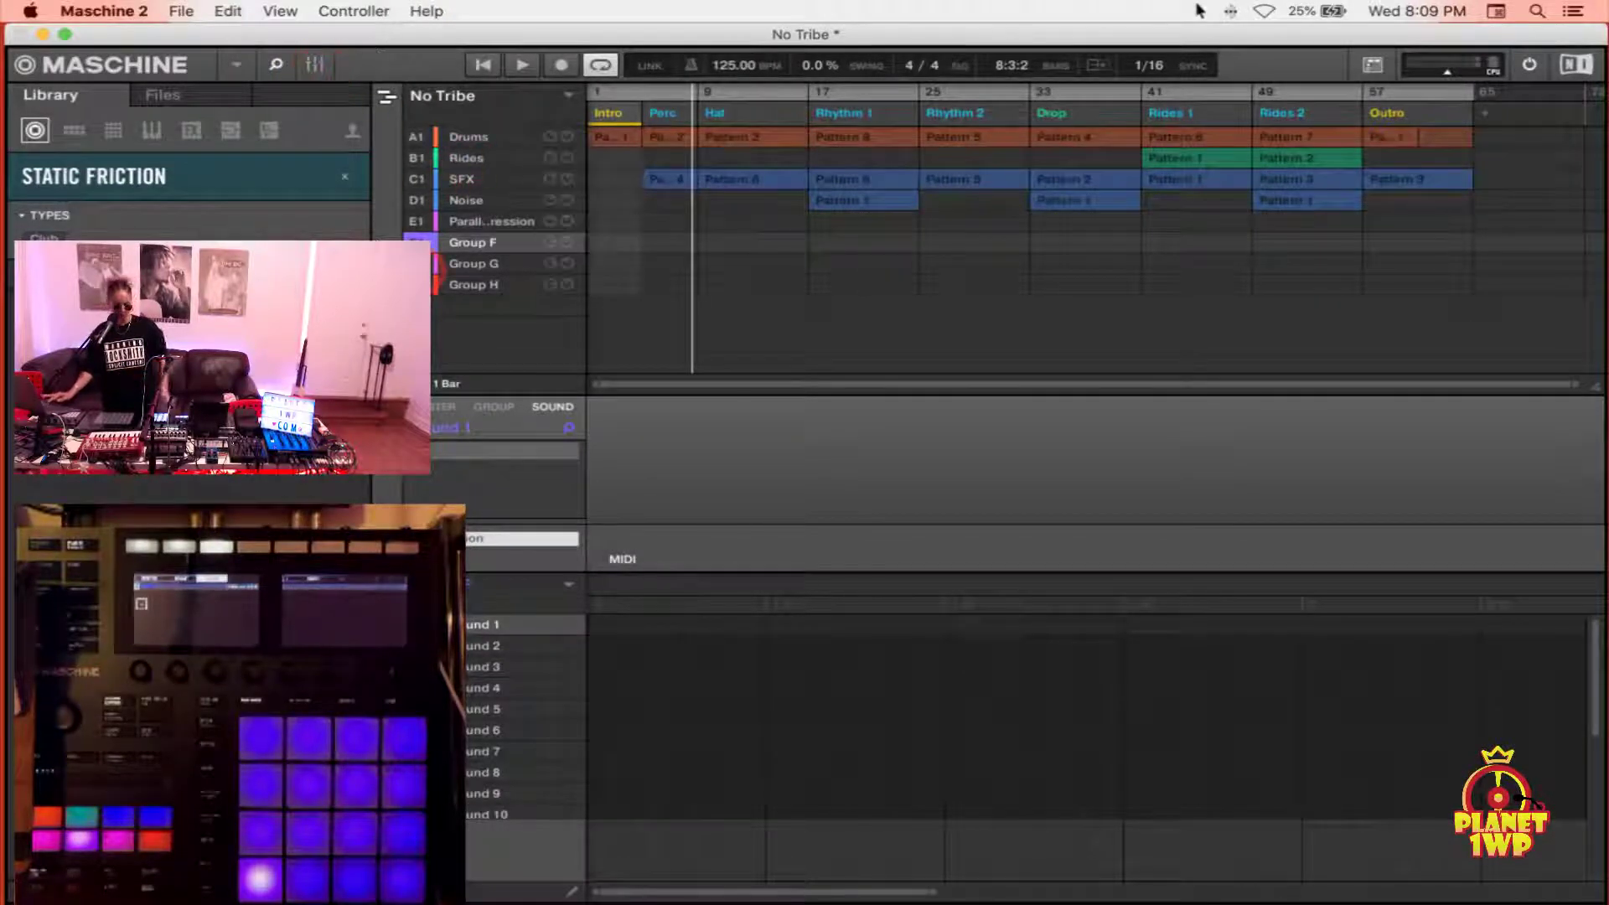
Rename Group H to Master.
left_click(476, 285)
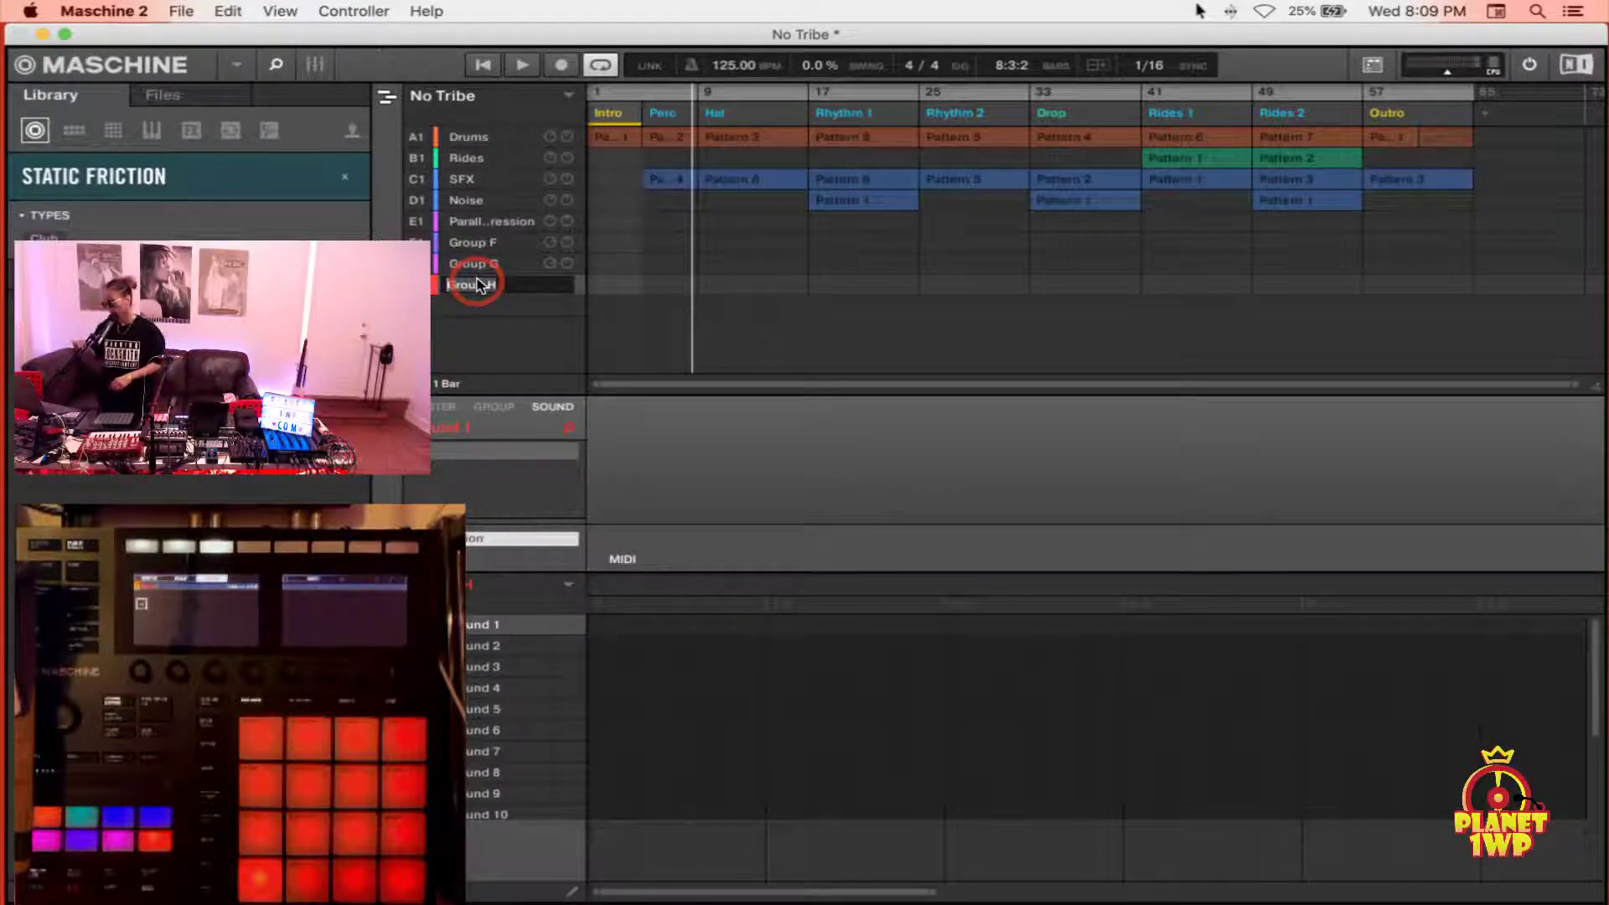
type("Mast")
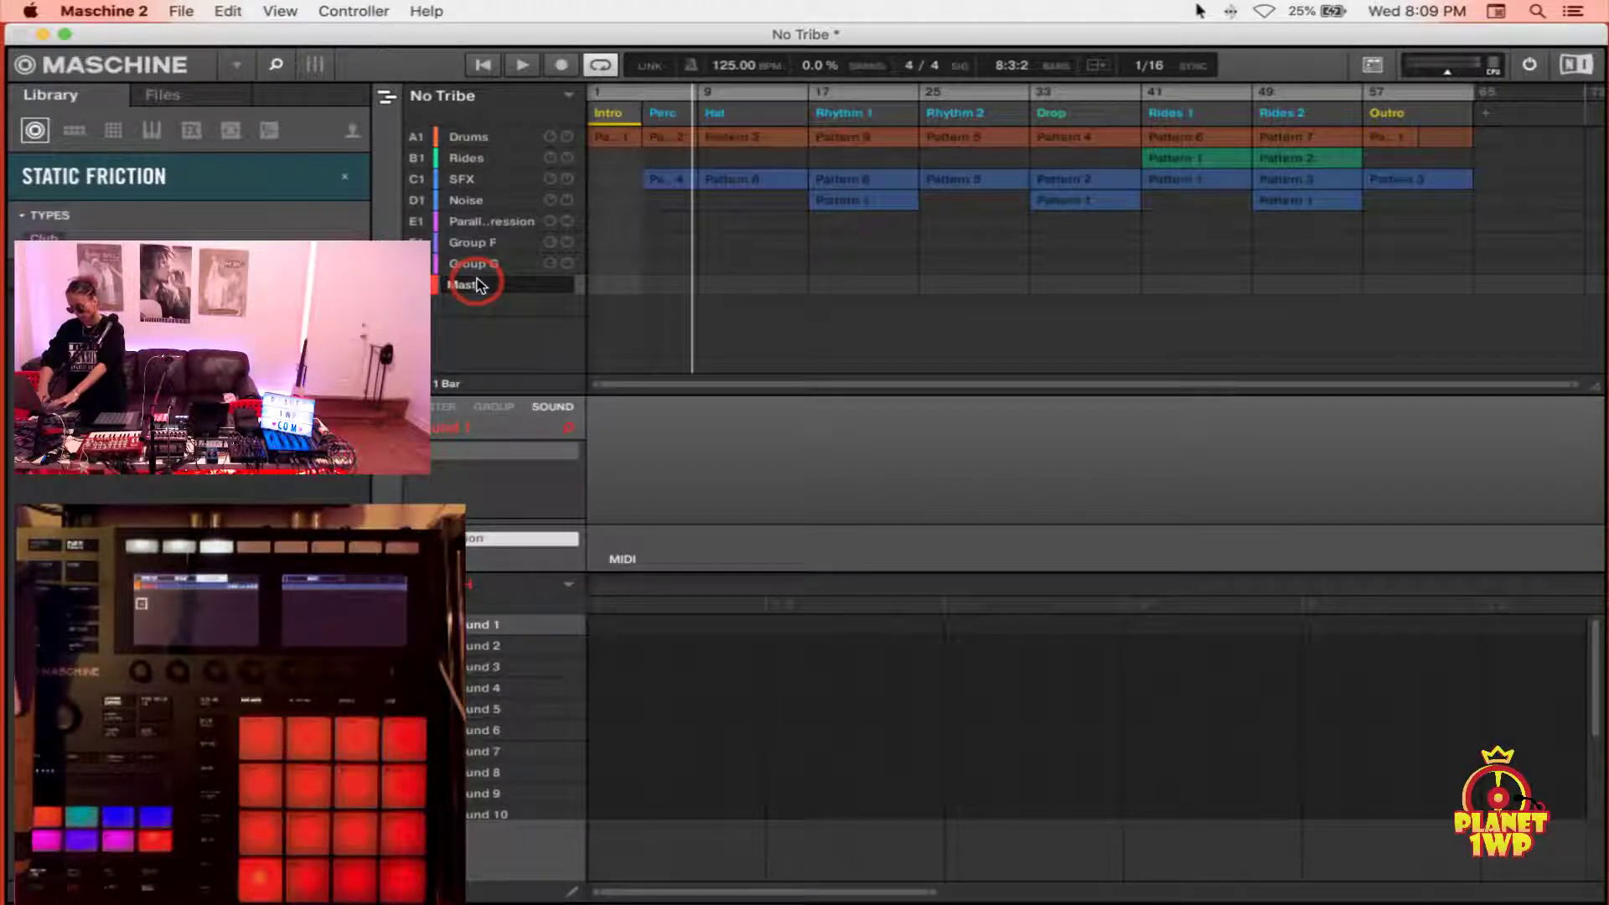
key("Return")
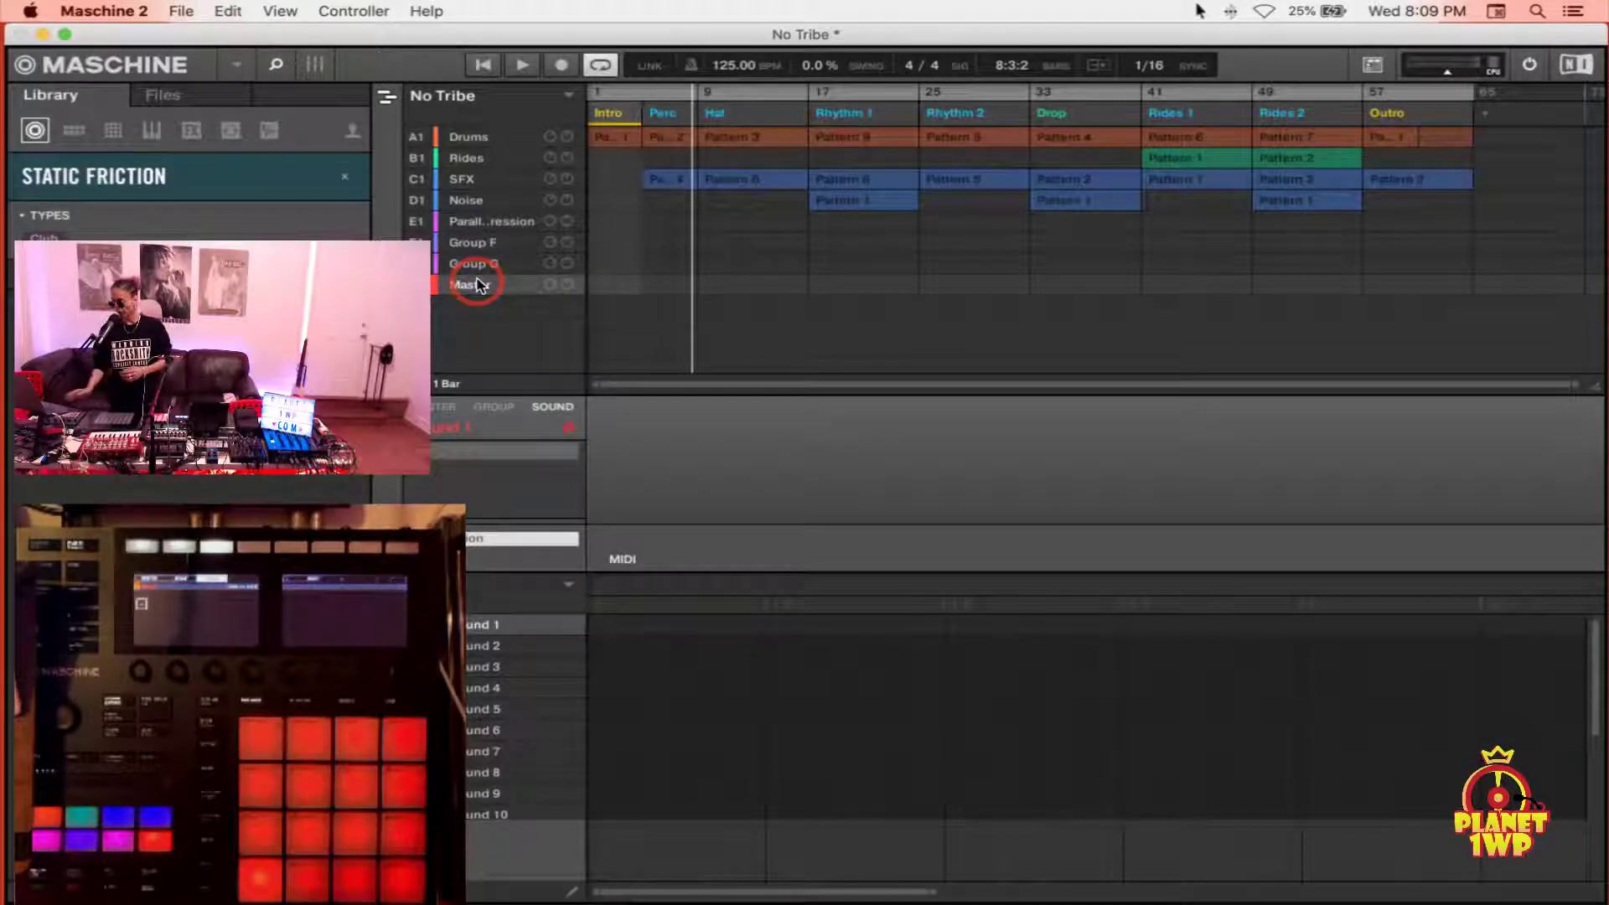
Check the Drums group's output and route the Parallel Compression group's output to the Master group, H1.
left_click(474, 136)
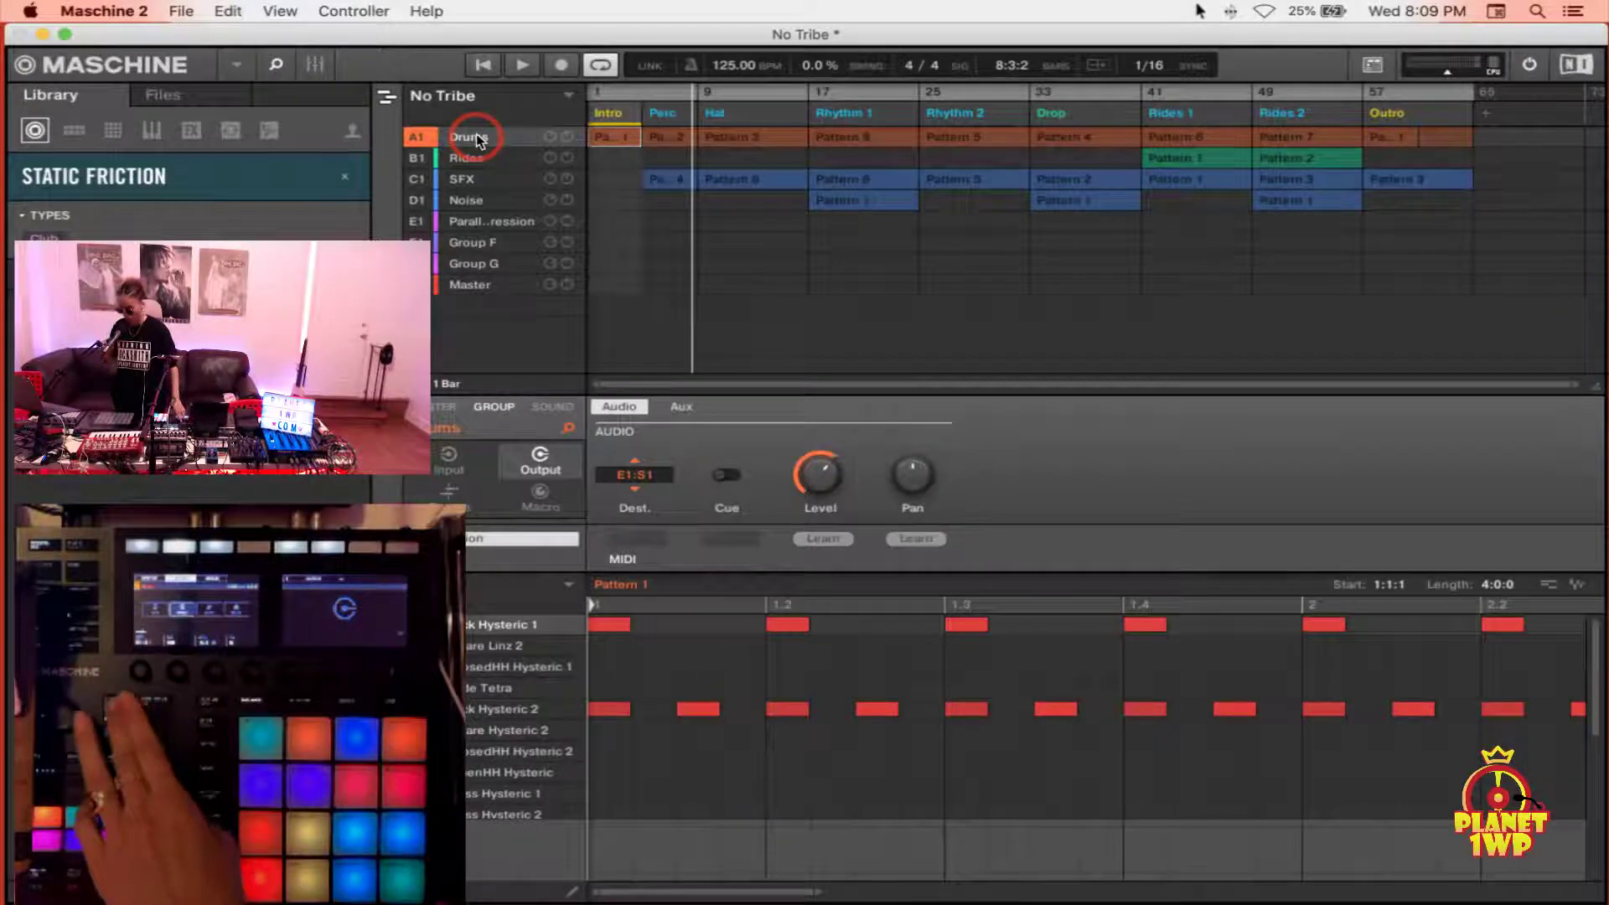
left_click(474, 284)
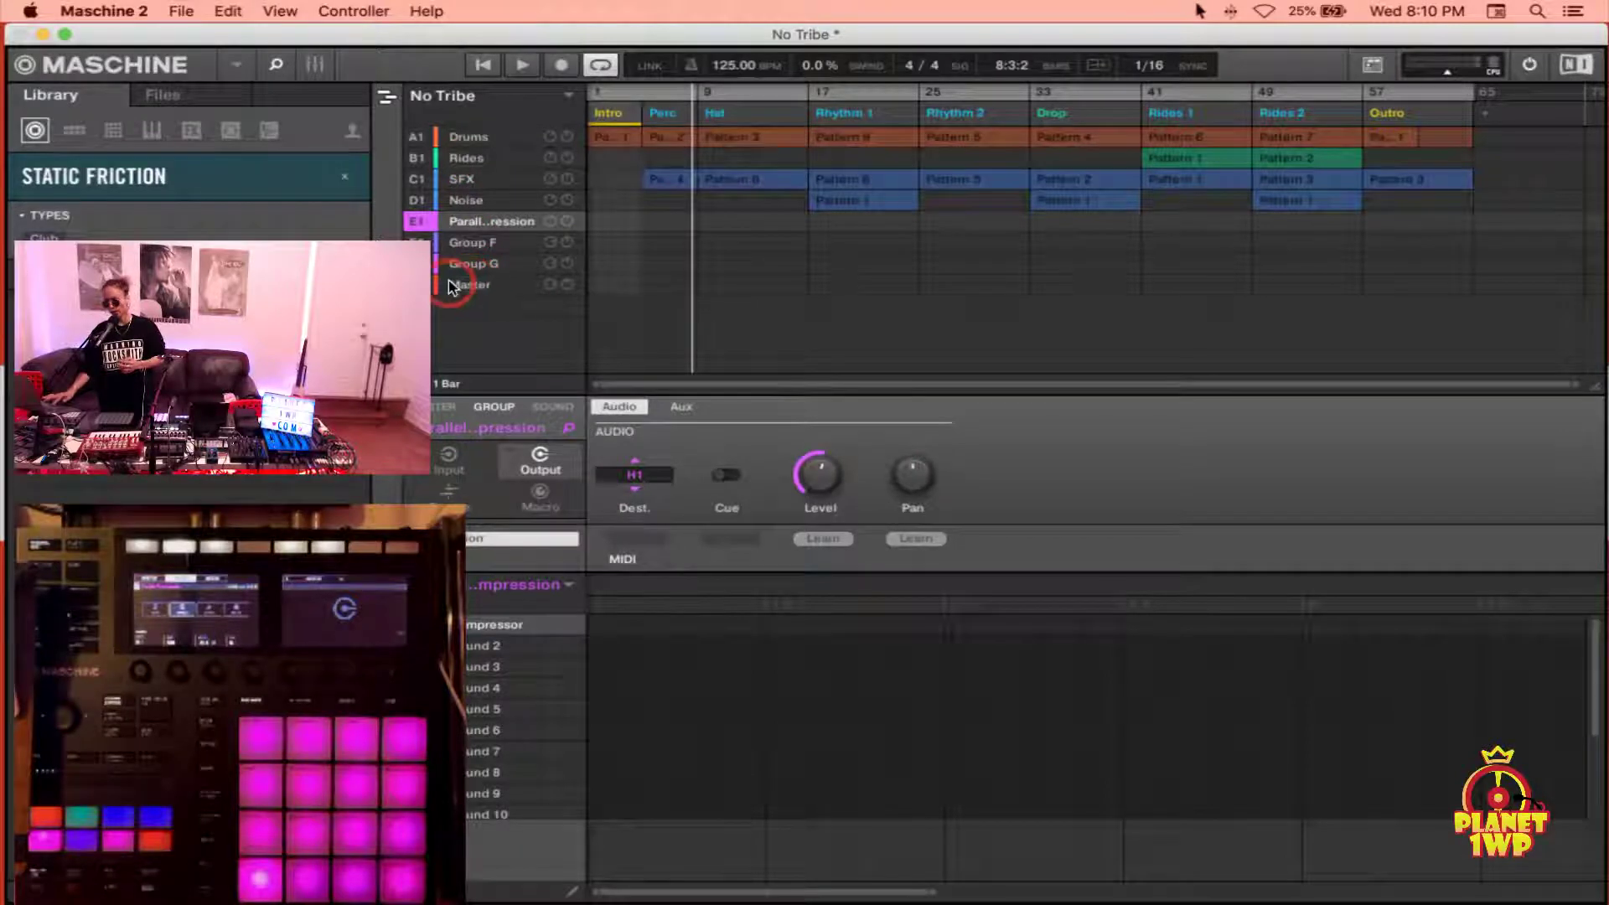
left_click(474, 286)
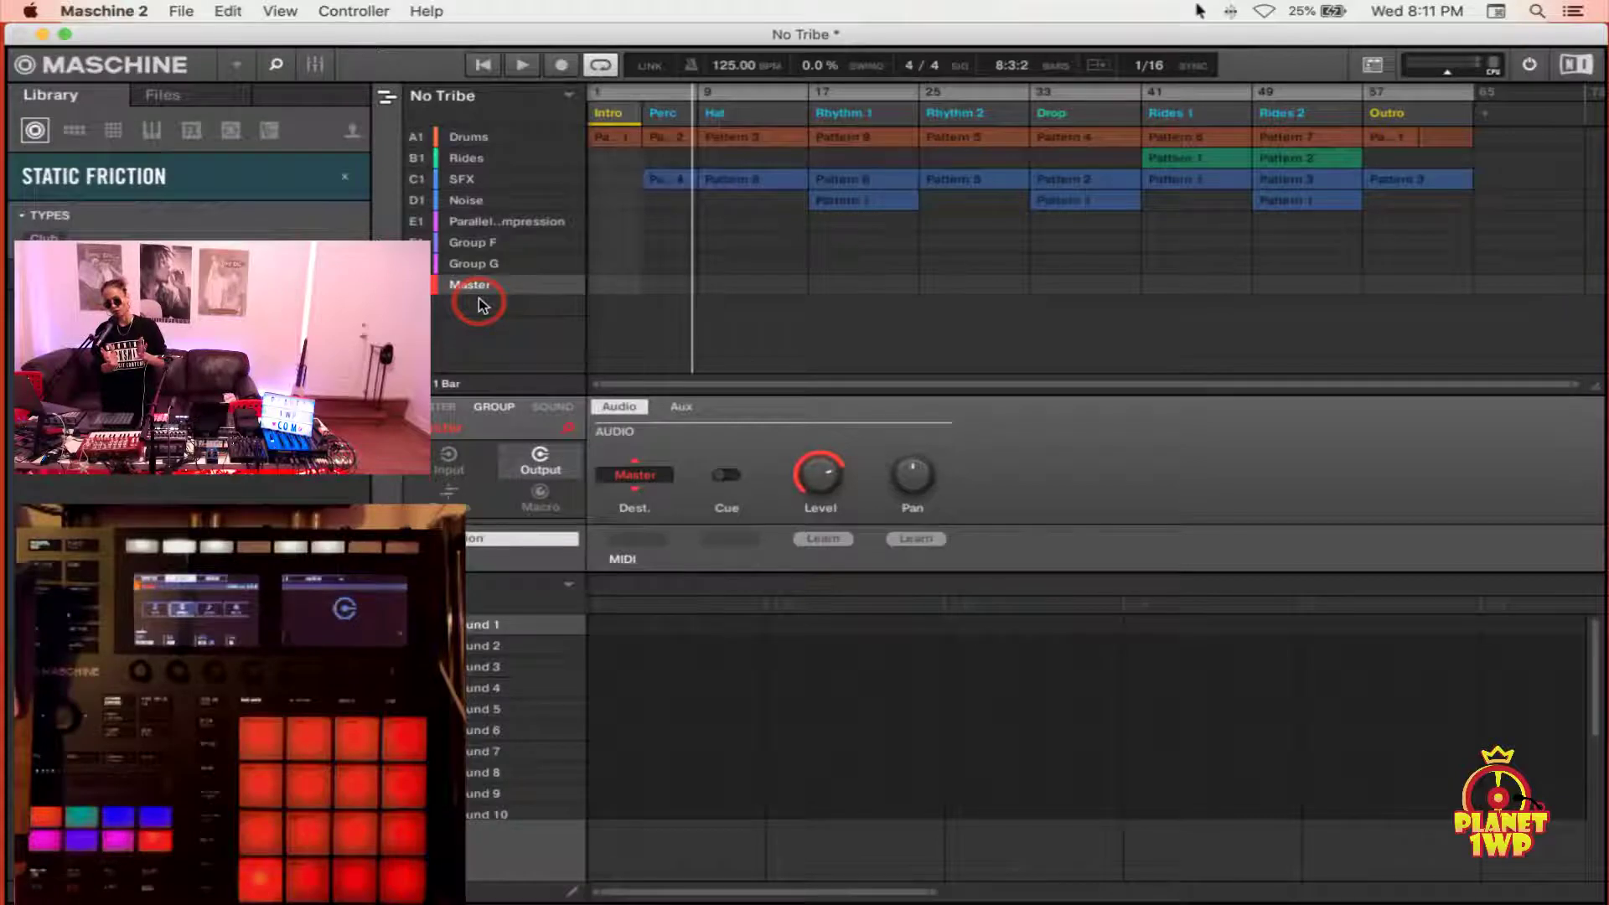
Record Cutoff and Mix macro automation into clips on the Master group, starting around bars 3 and 4.
mouse_move(537, 265)
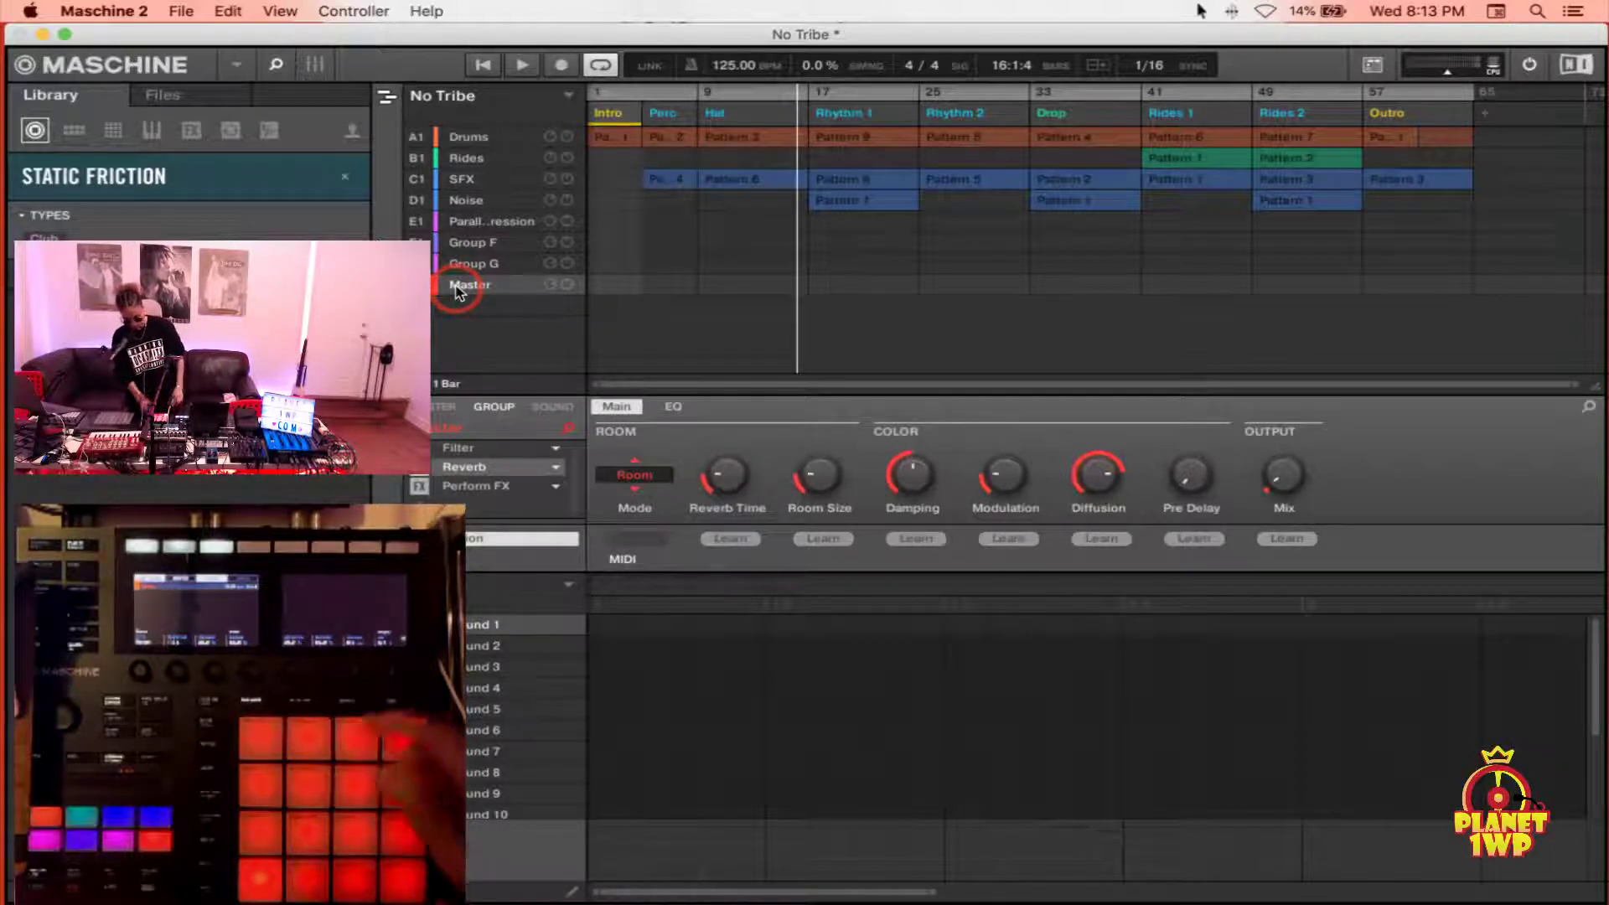
key("space")
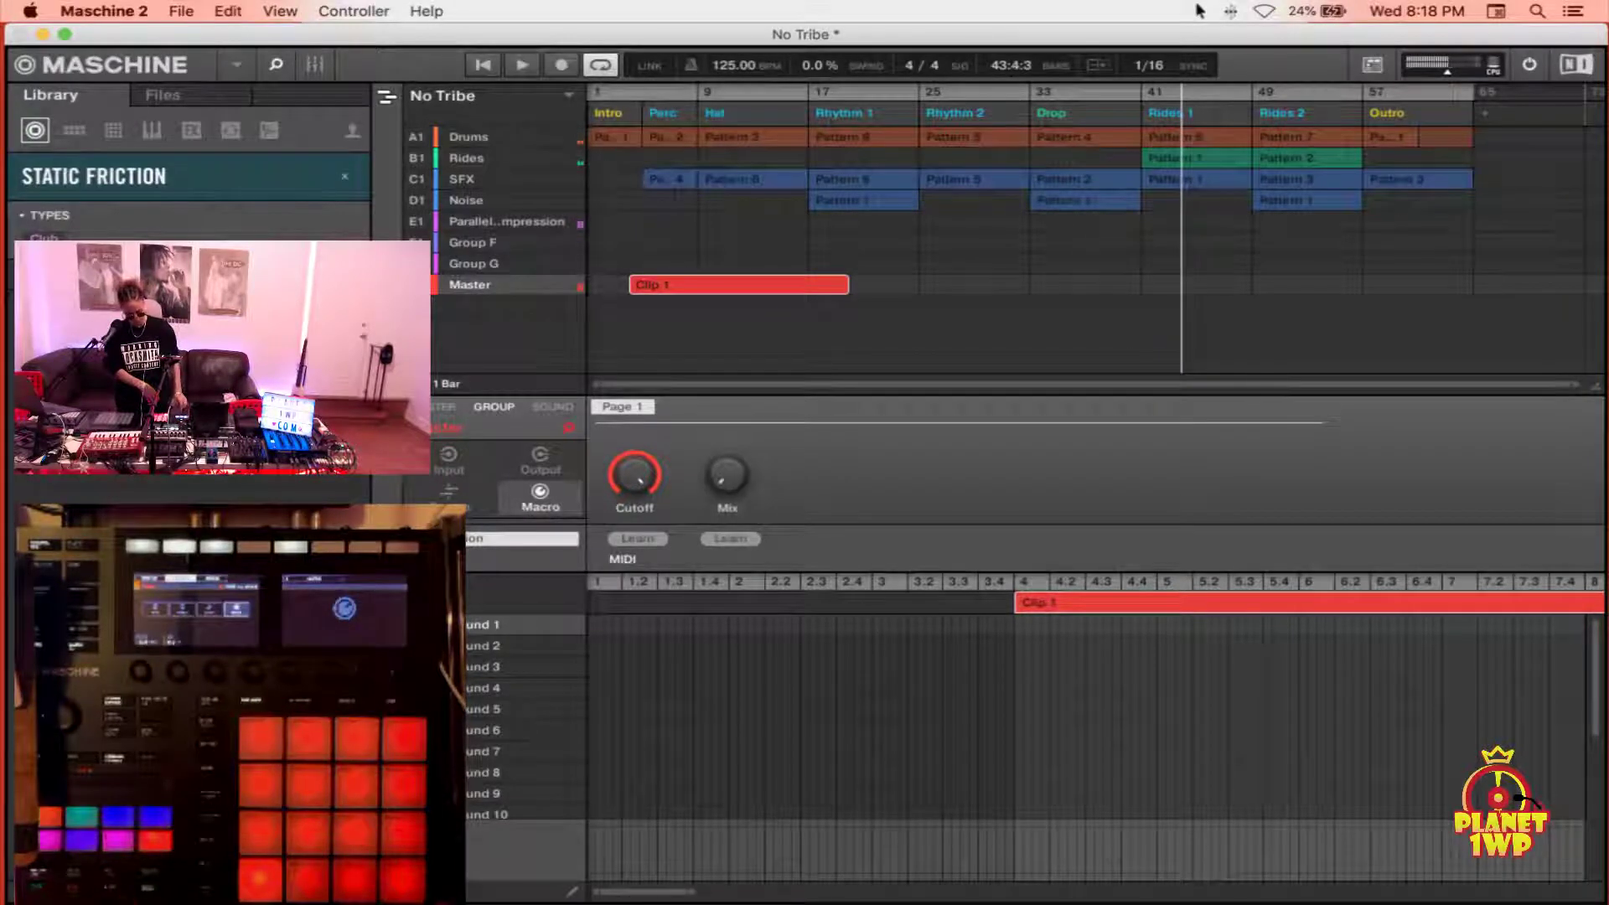
key("space")
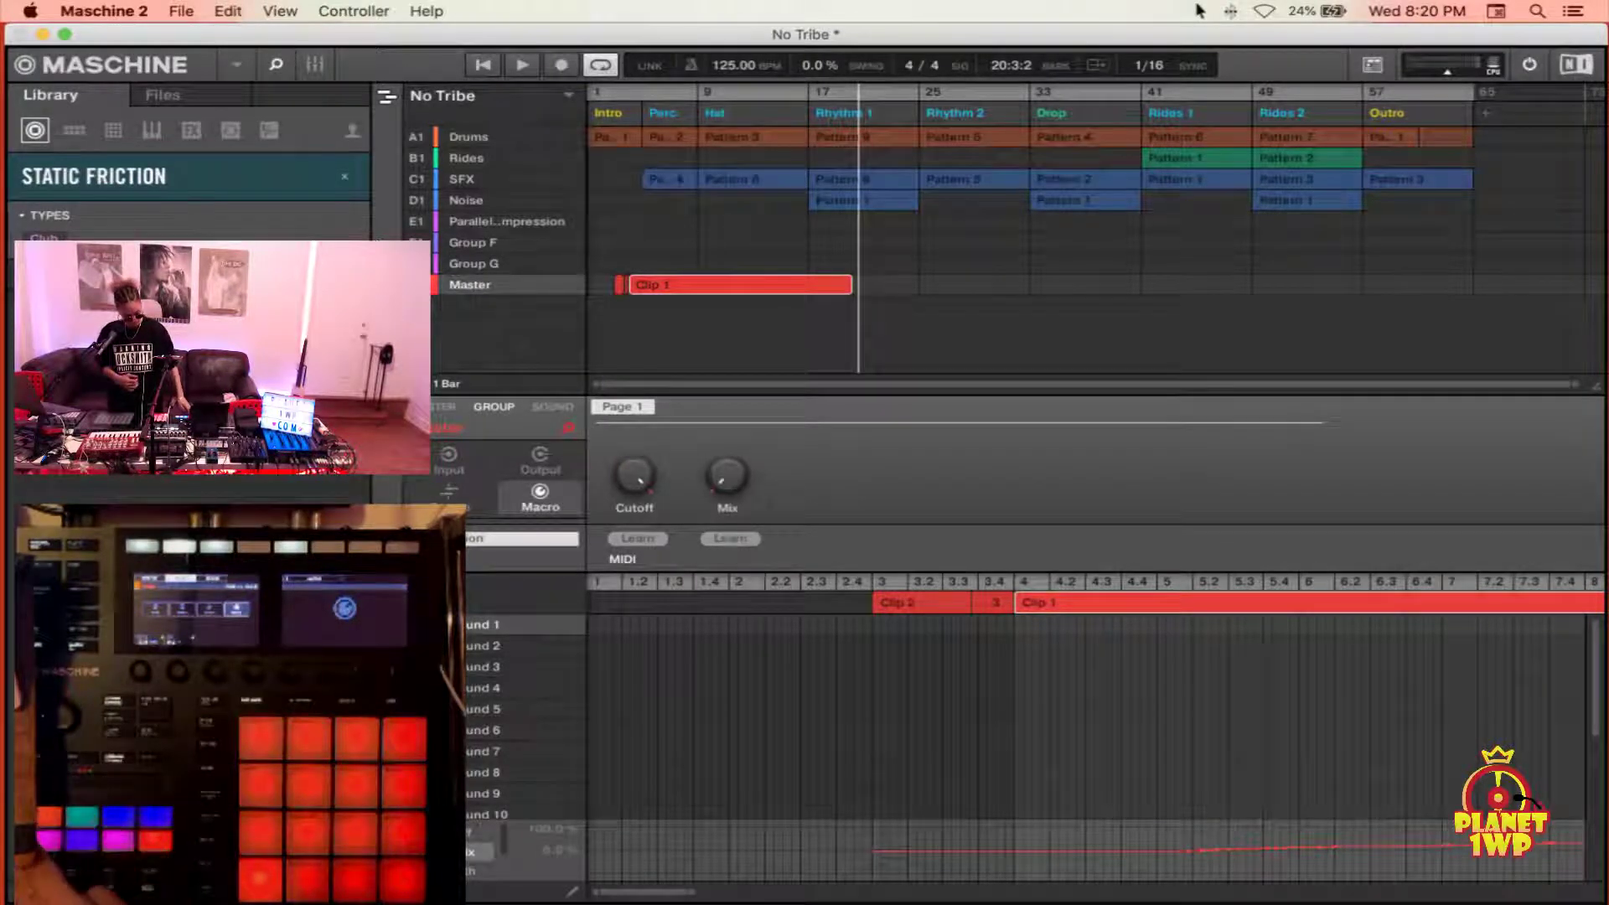
key("space")
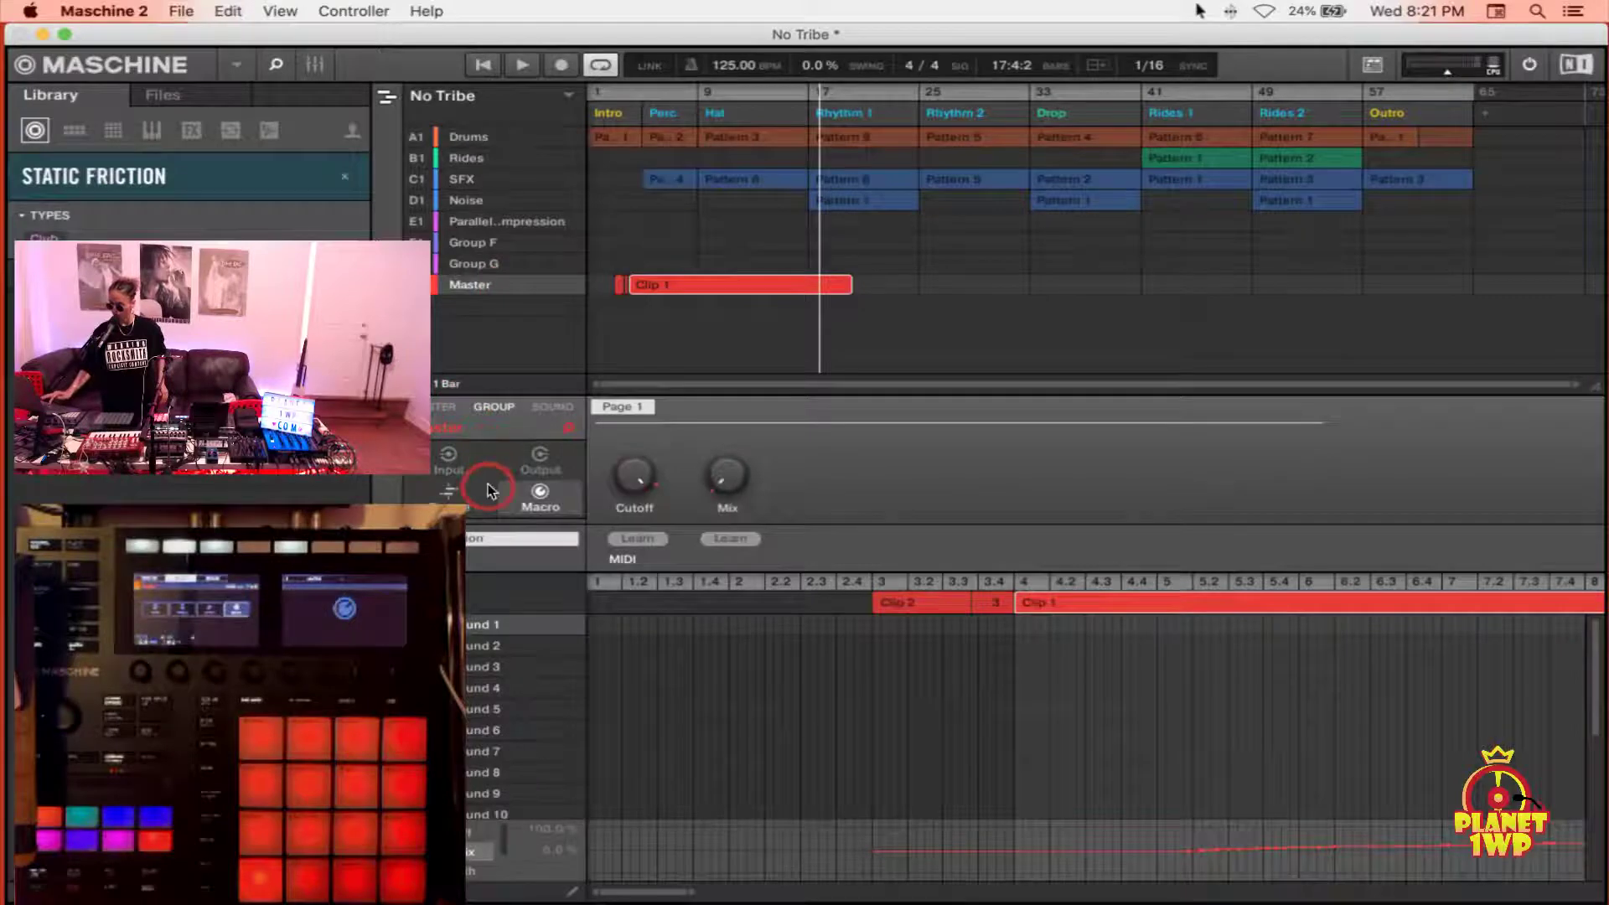
Duplicate the Master group's Clip 1, move the copy to start at bar 29, and play it back.
left_click(635, 467)
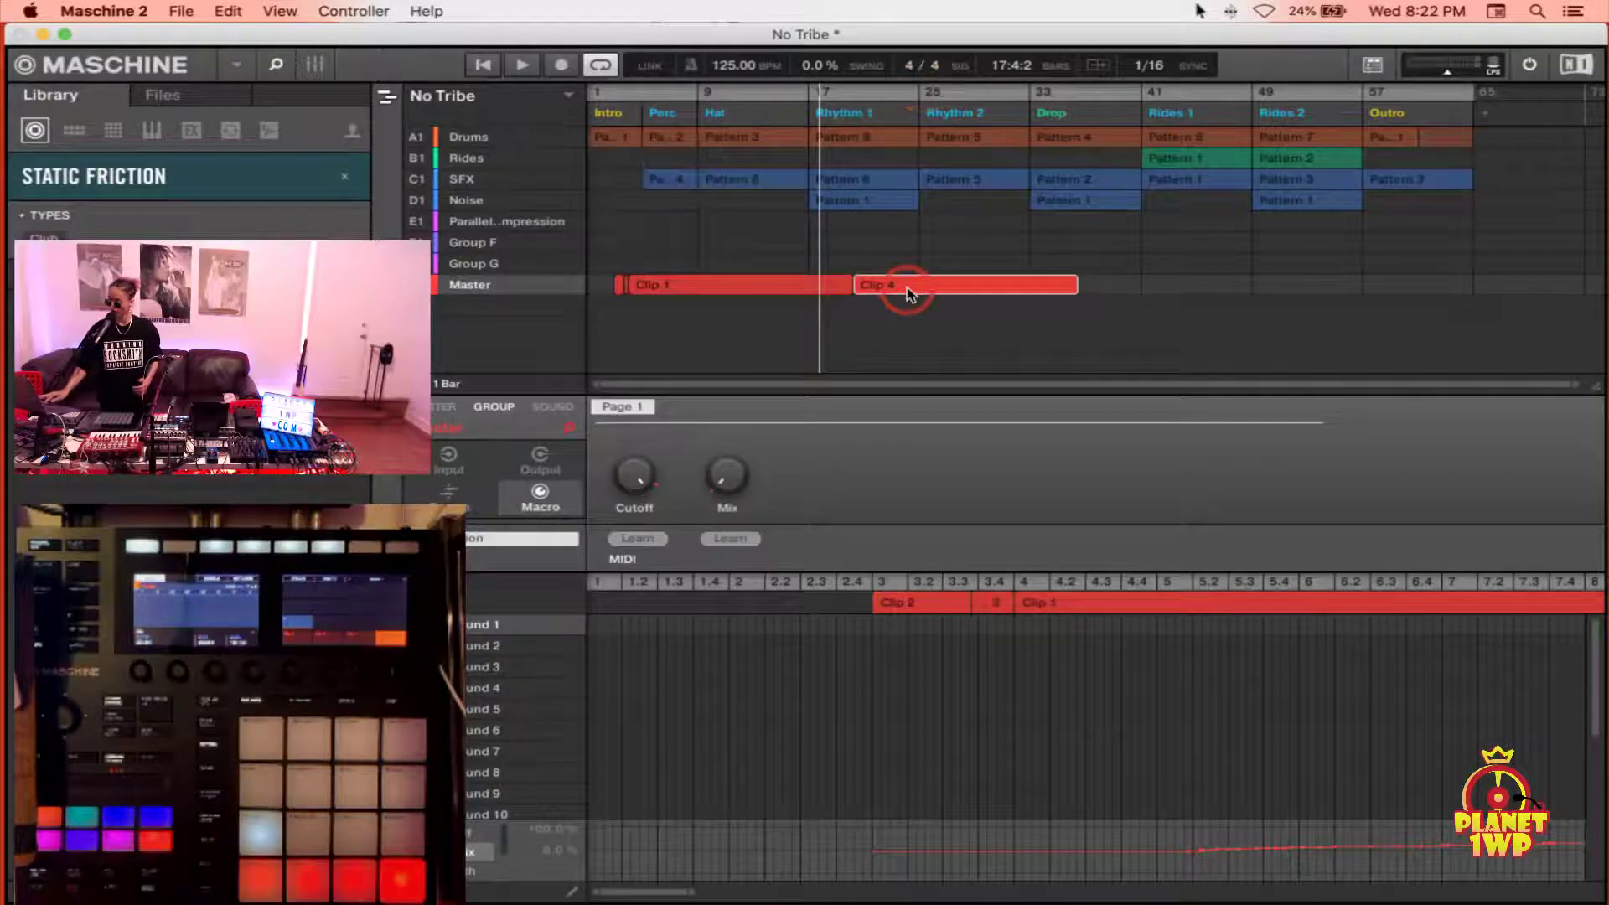
left_click_drag(902, 285, 1014, 289)
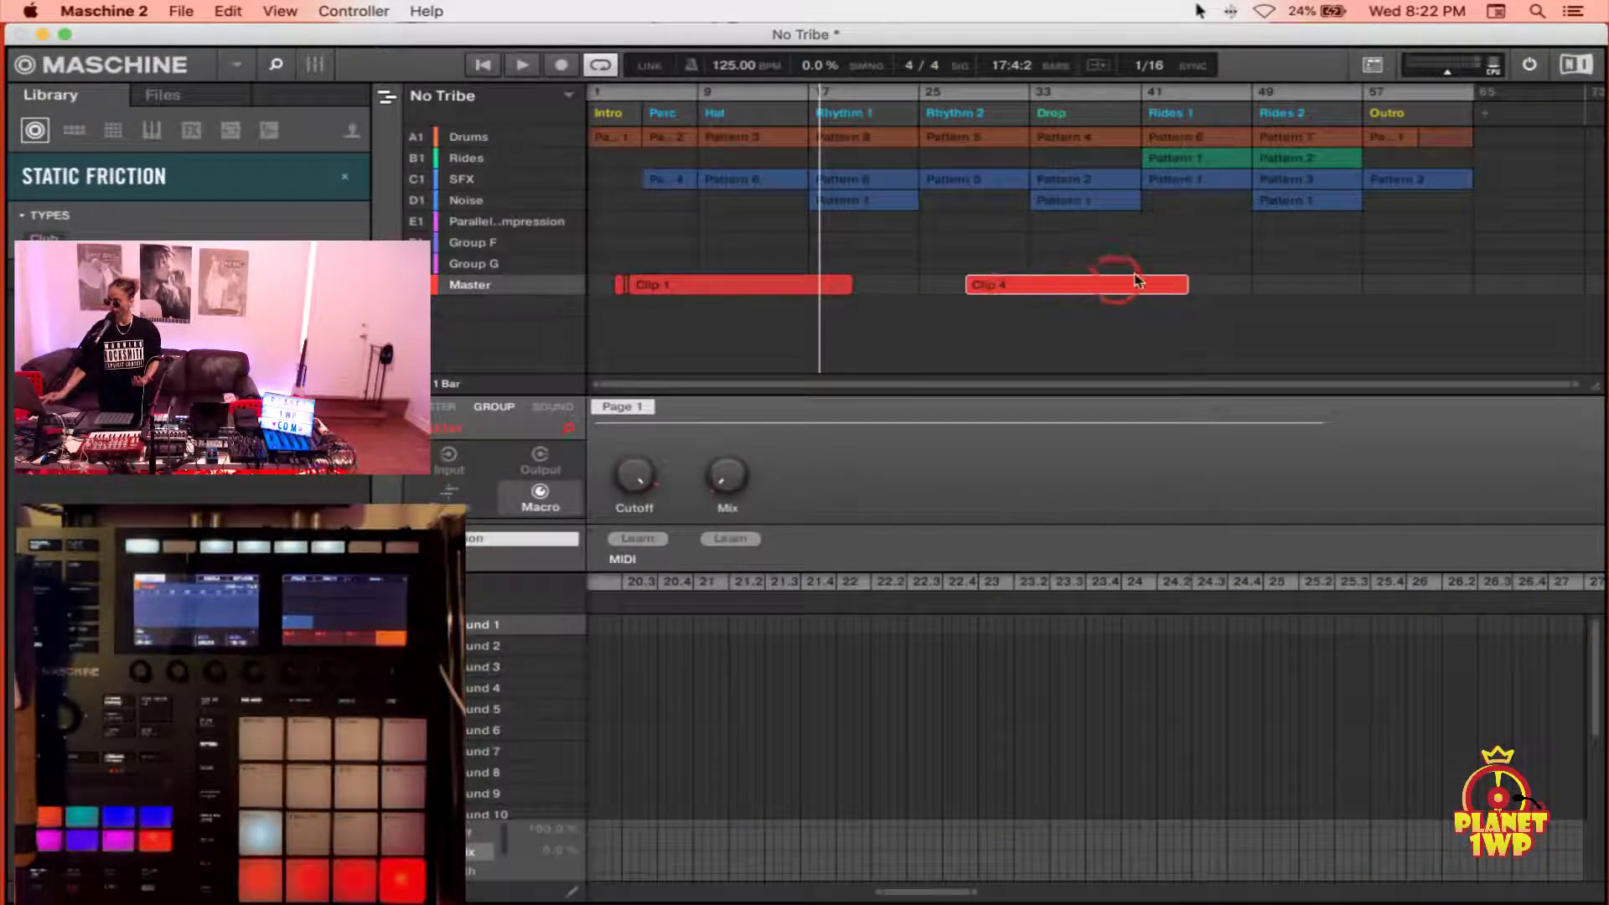
left_click(1187, 285)
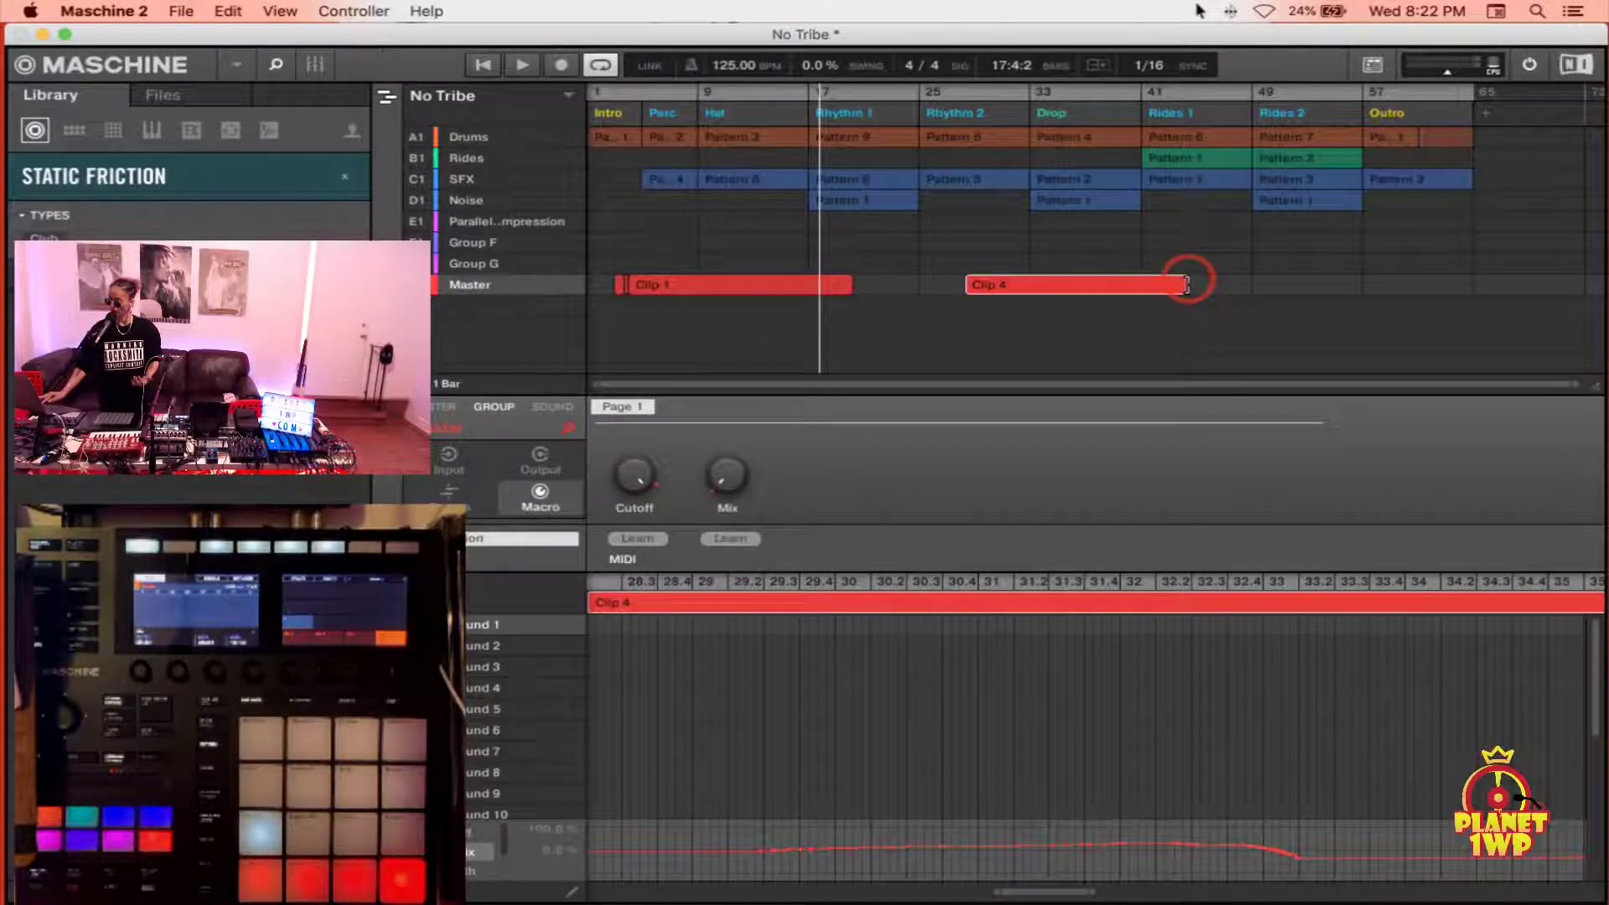
left_click_drag(1185, 284, 1138, 285)
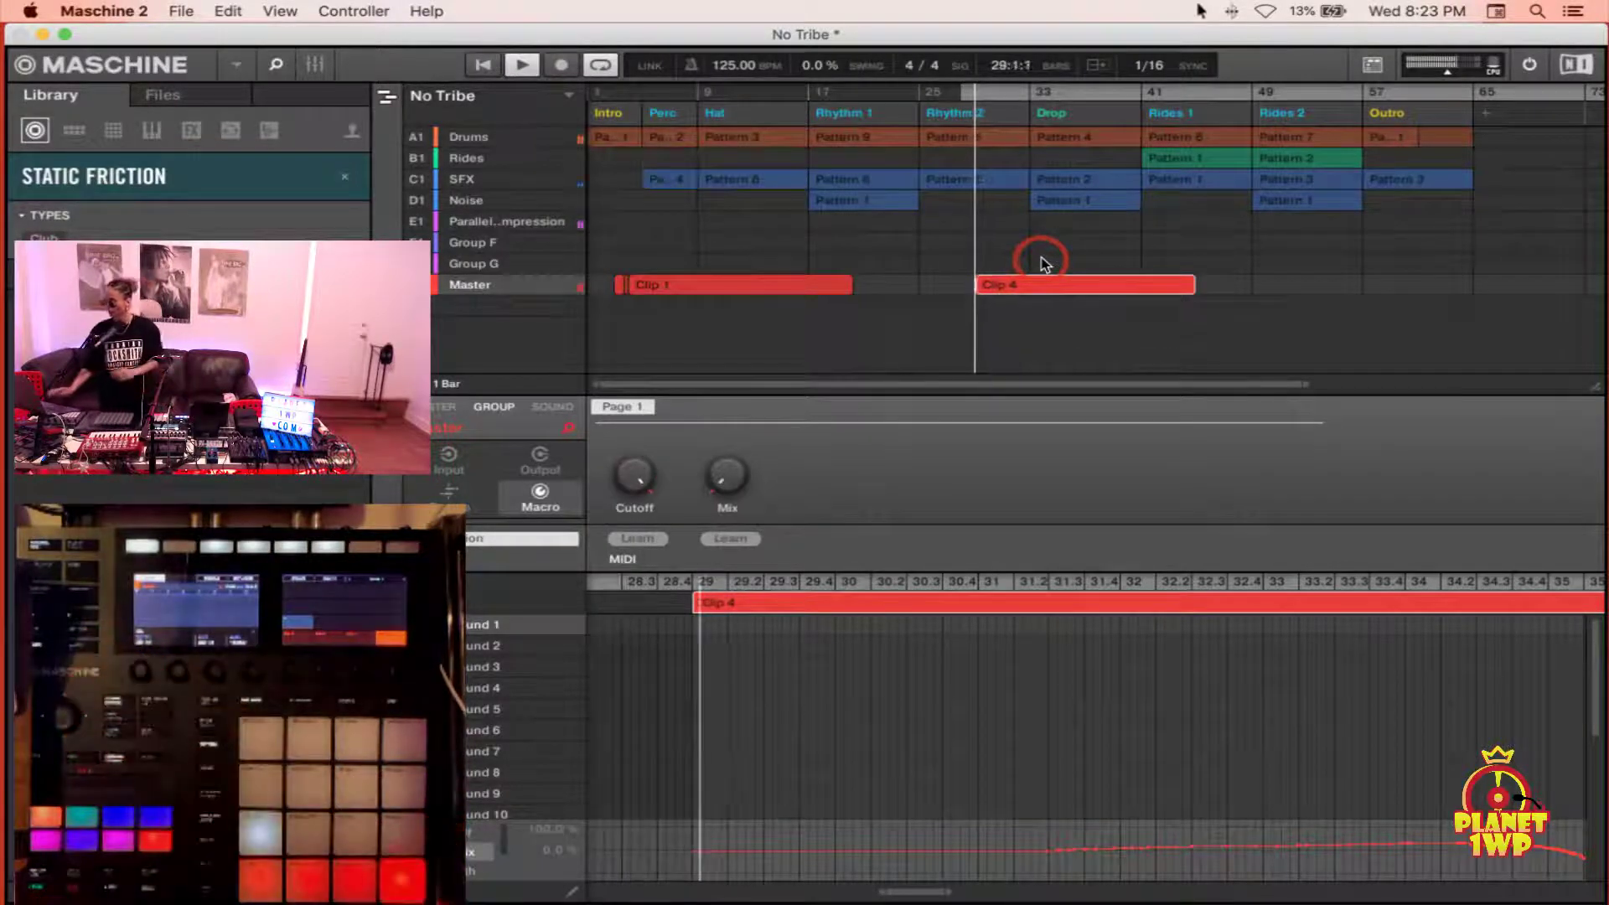
left_click(1042, 261)
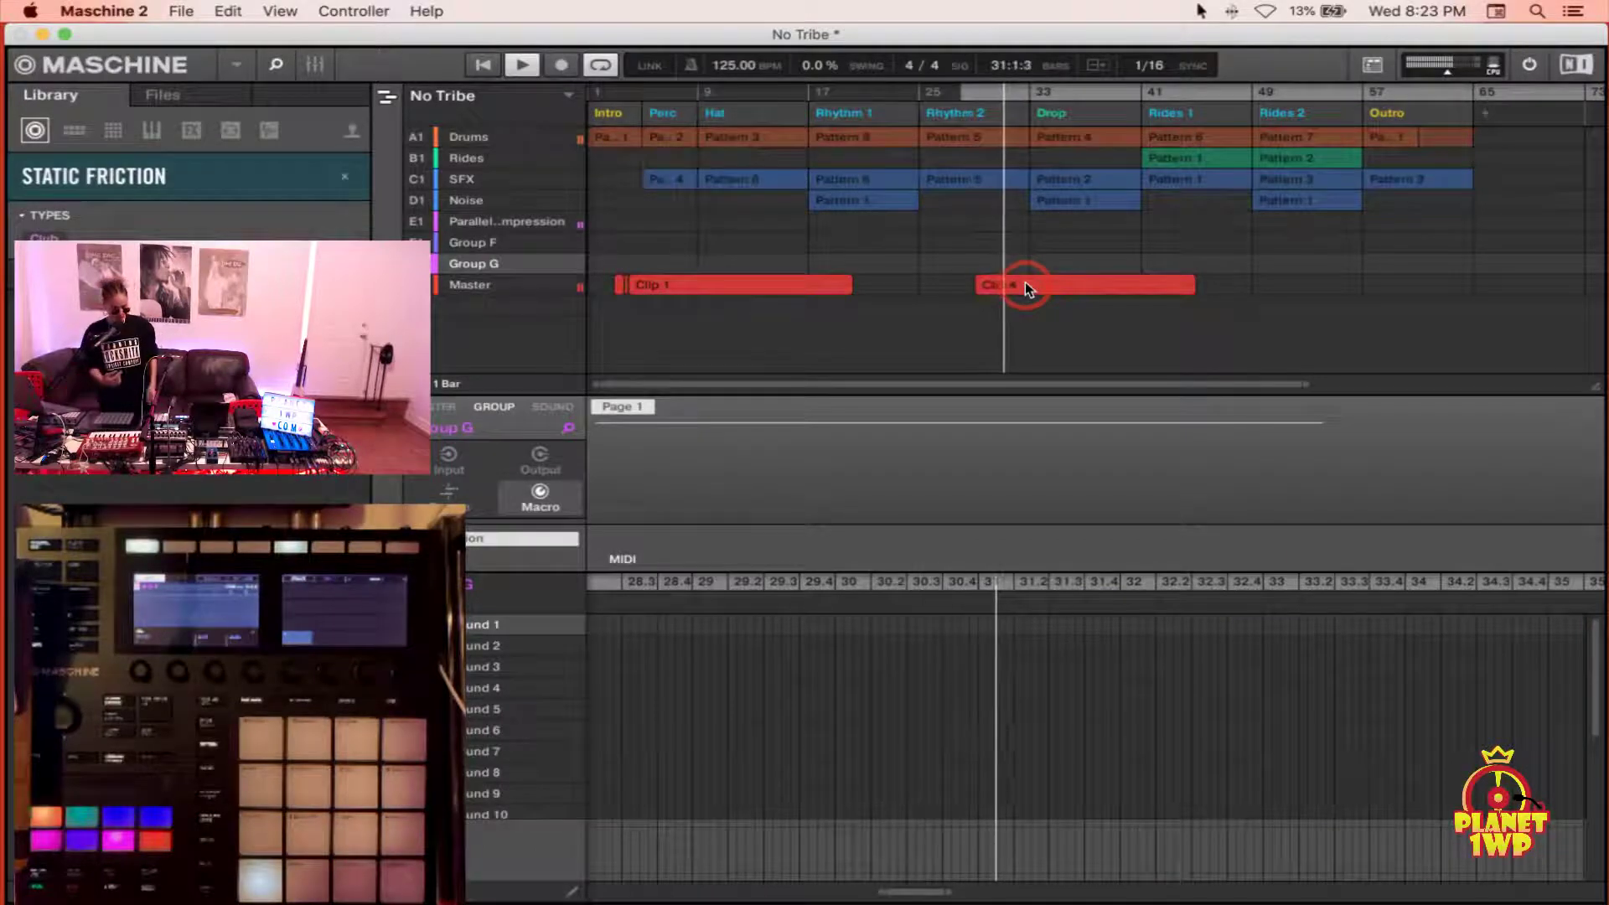
left_click(1024, 285)
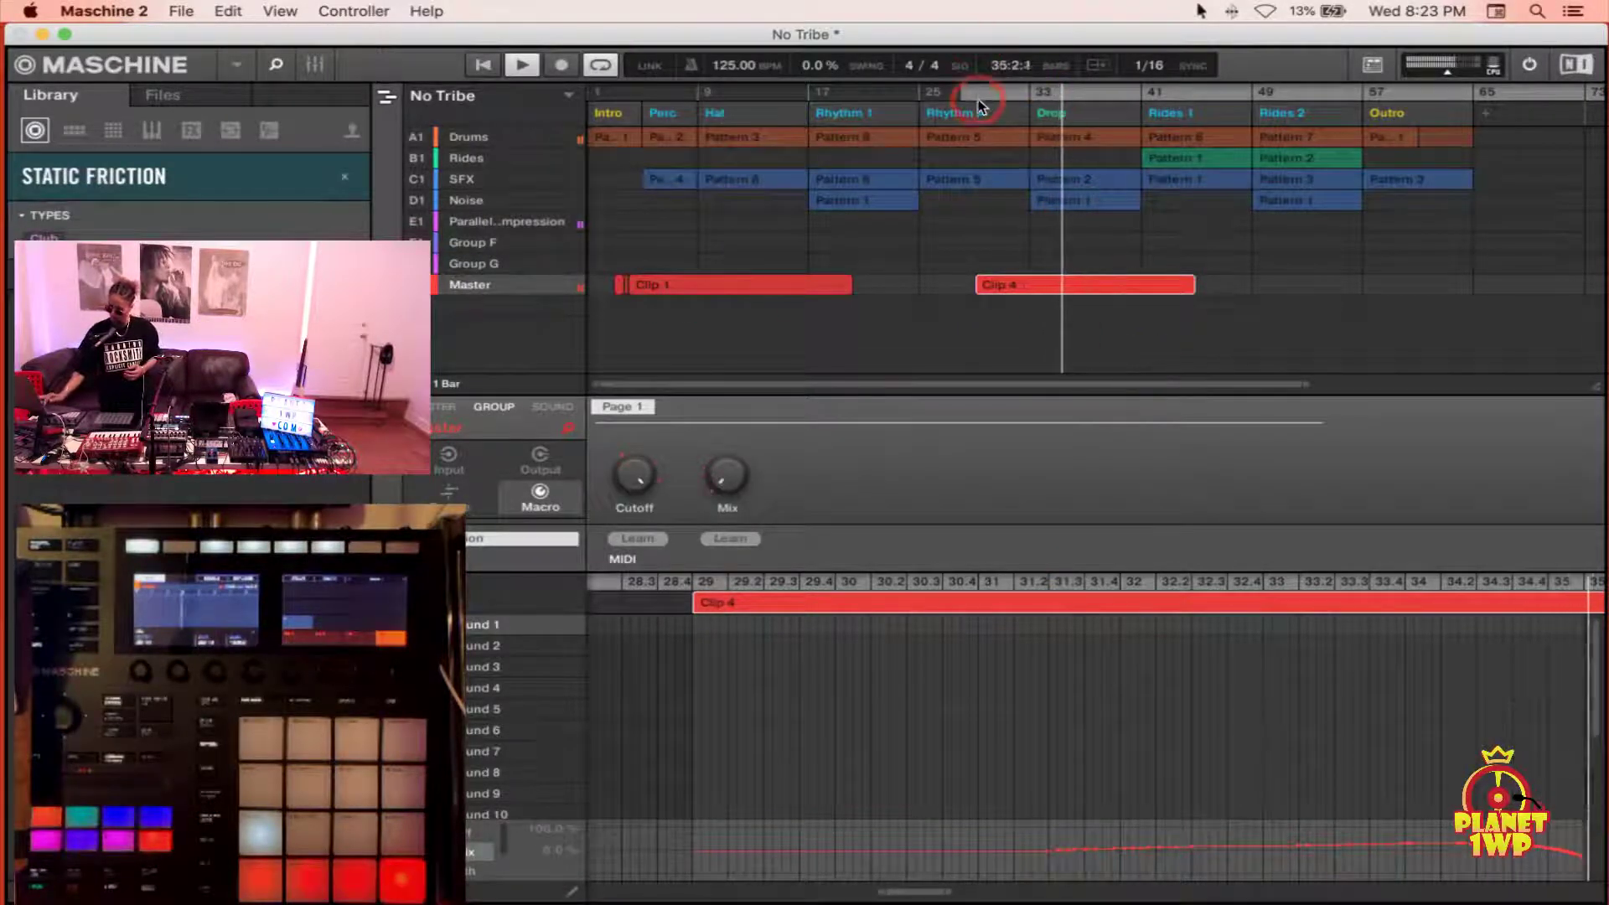
Add 2-bar on/off automation patterns to the Master group in the Rhythm 2 section, ahead of Clip 4.
left_click(954, 109)
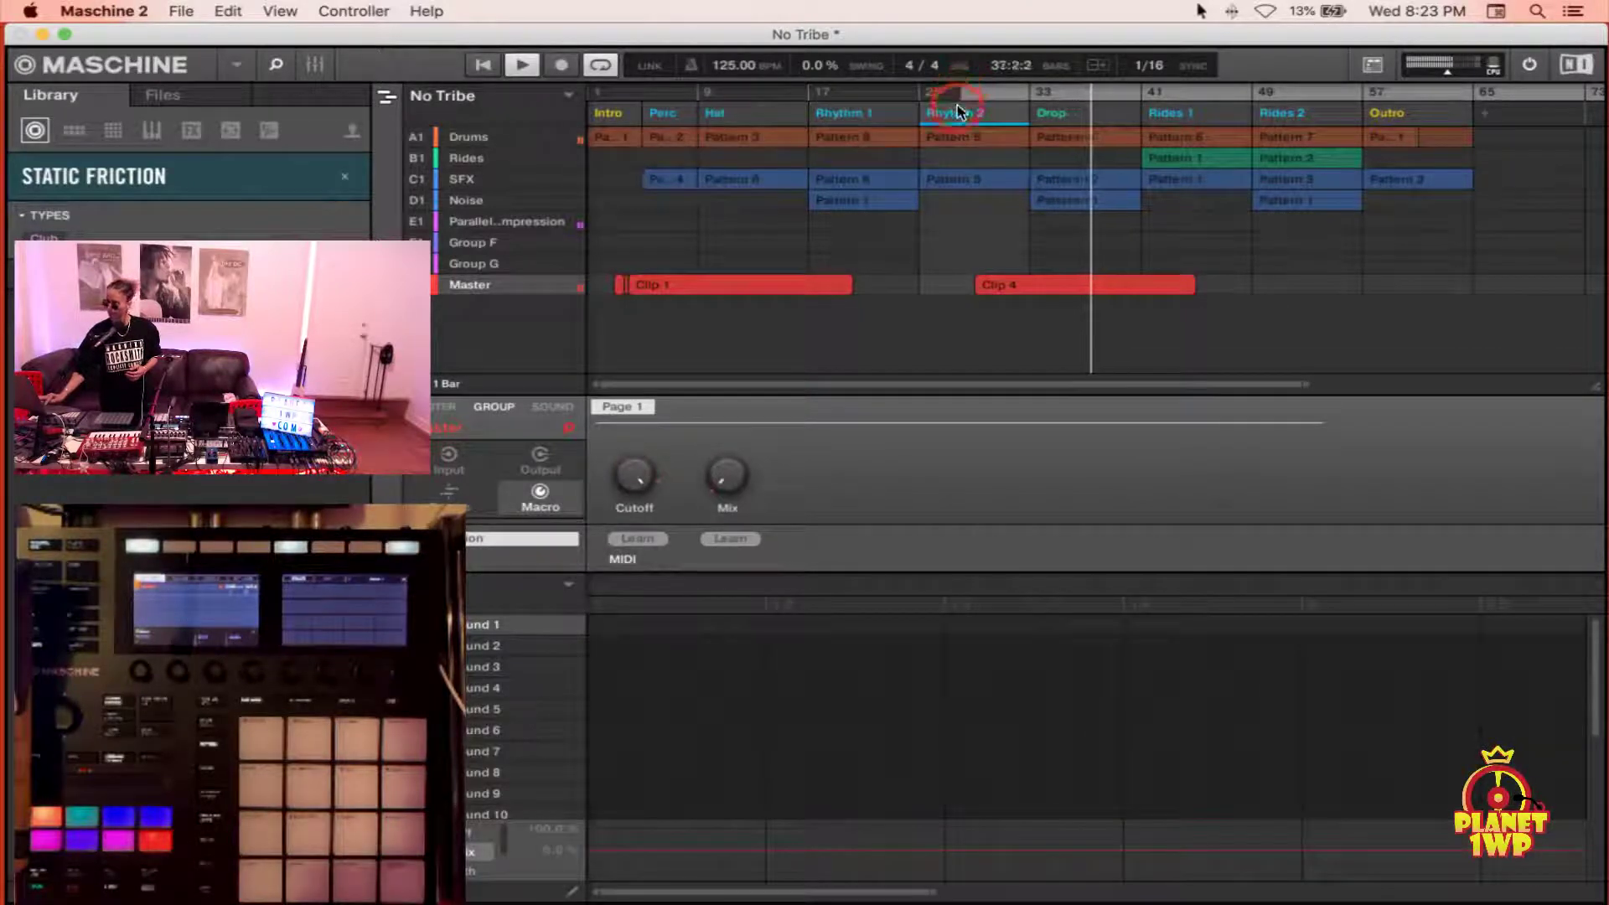
left_click(952, 88)
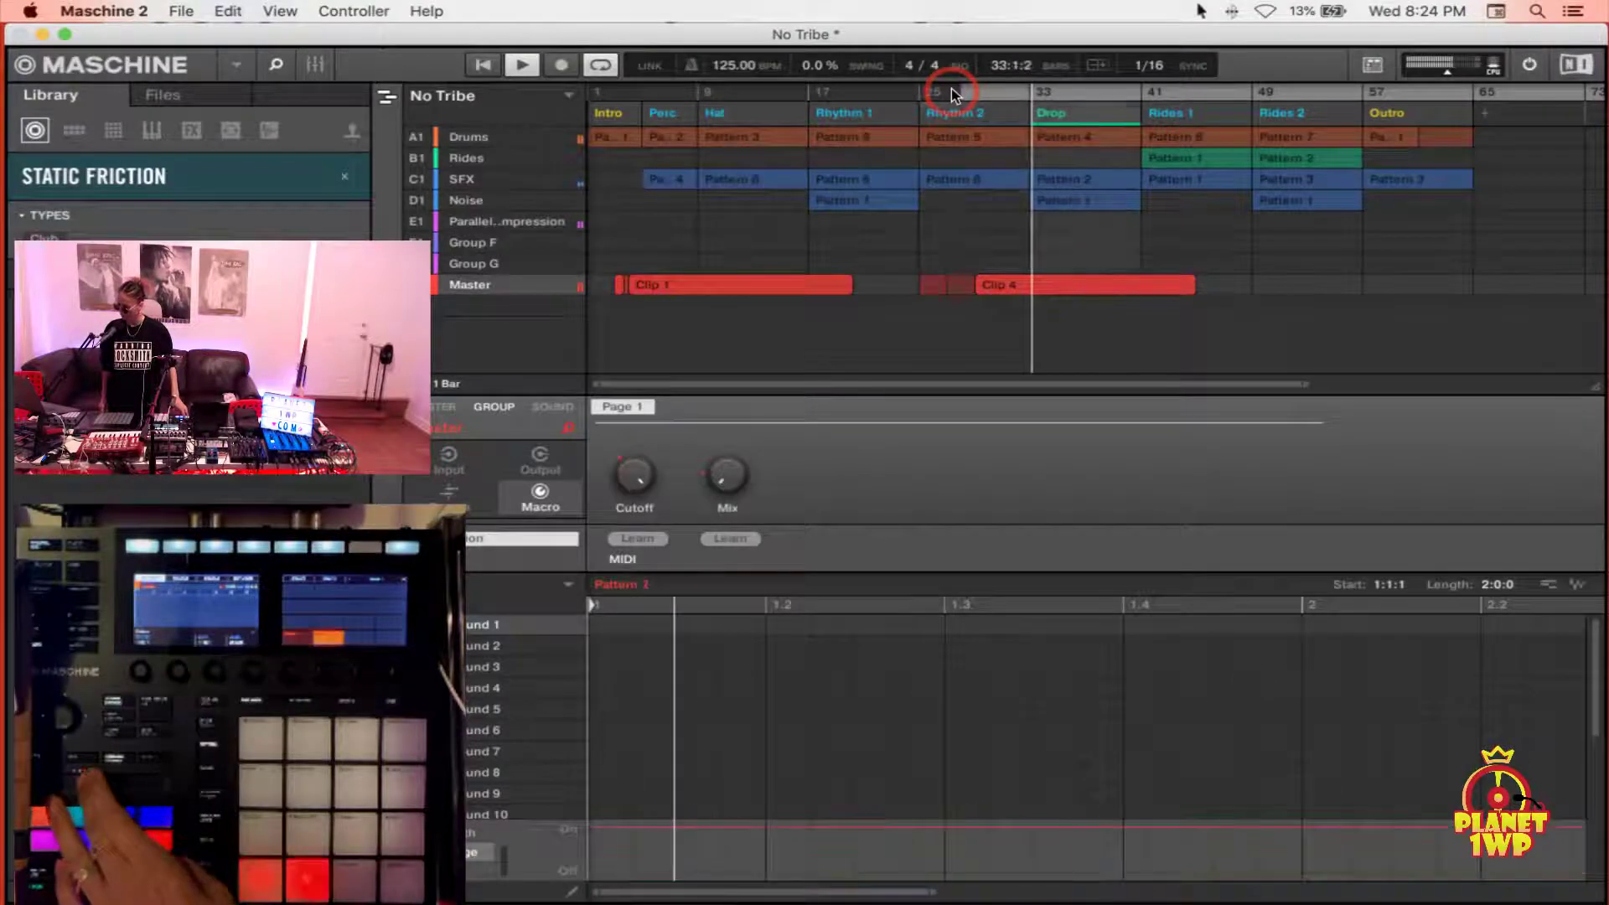
key("space")
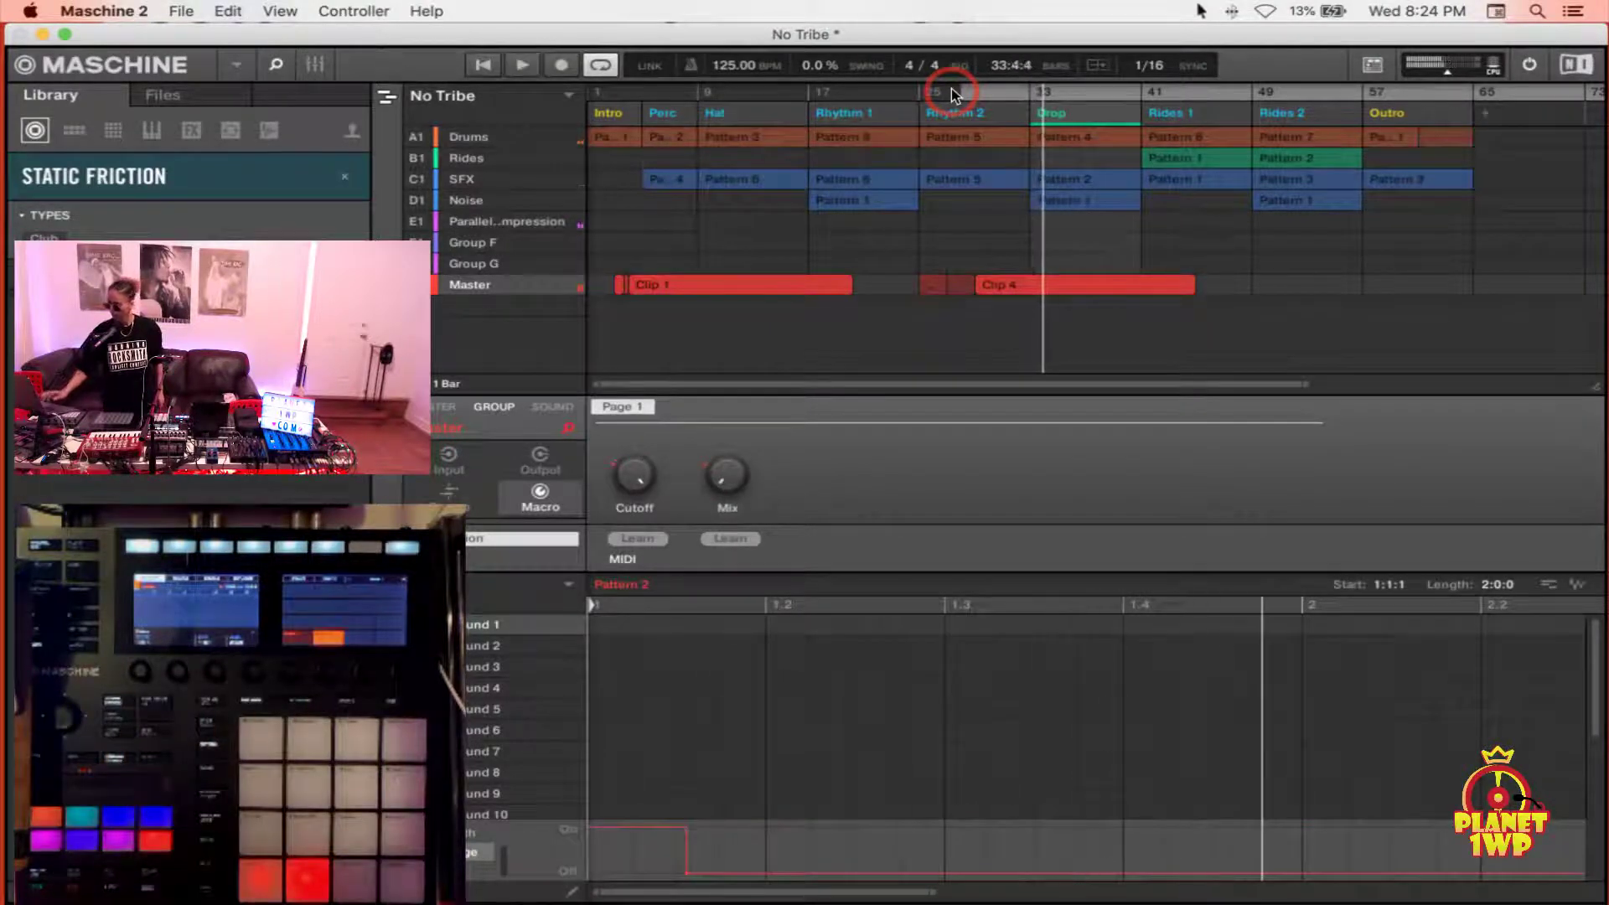
left_click(933, 90)
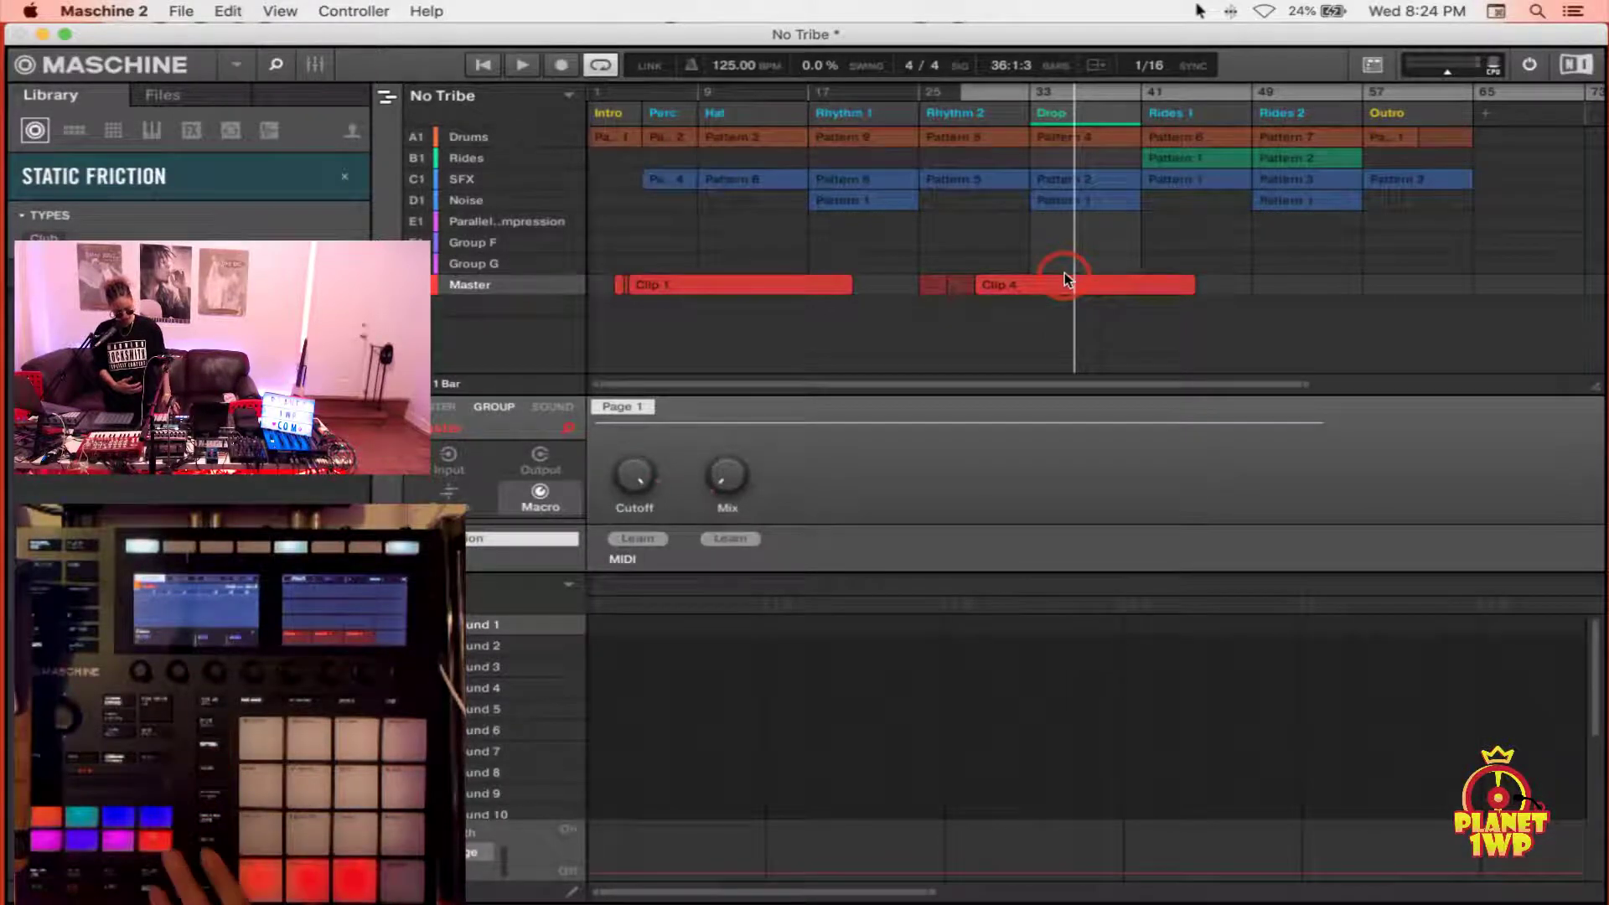
Add two more automation clips to the Master group, starting at about bars 54 and 67, and select Clip 1.
left_click(1064, 279)
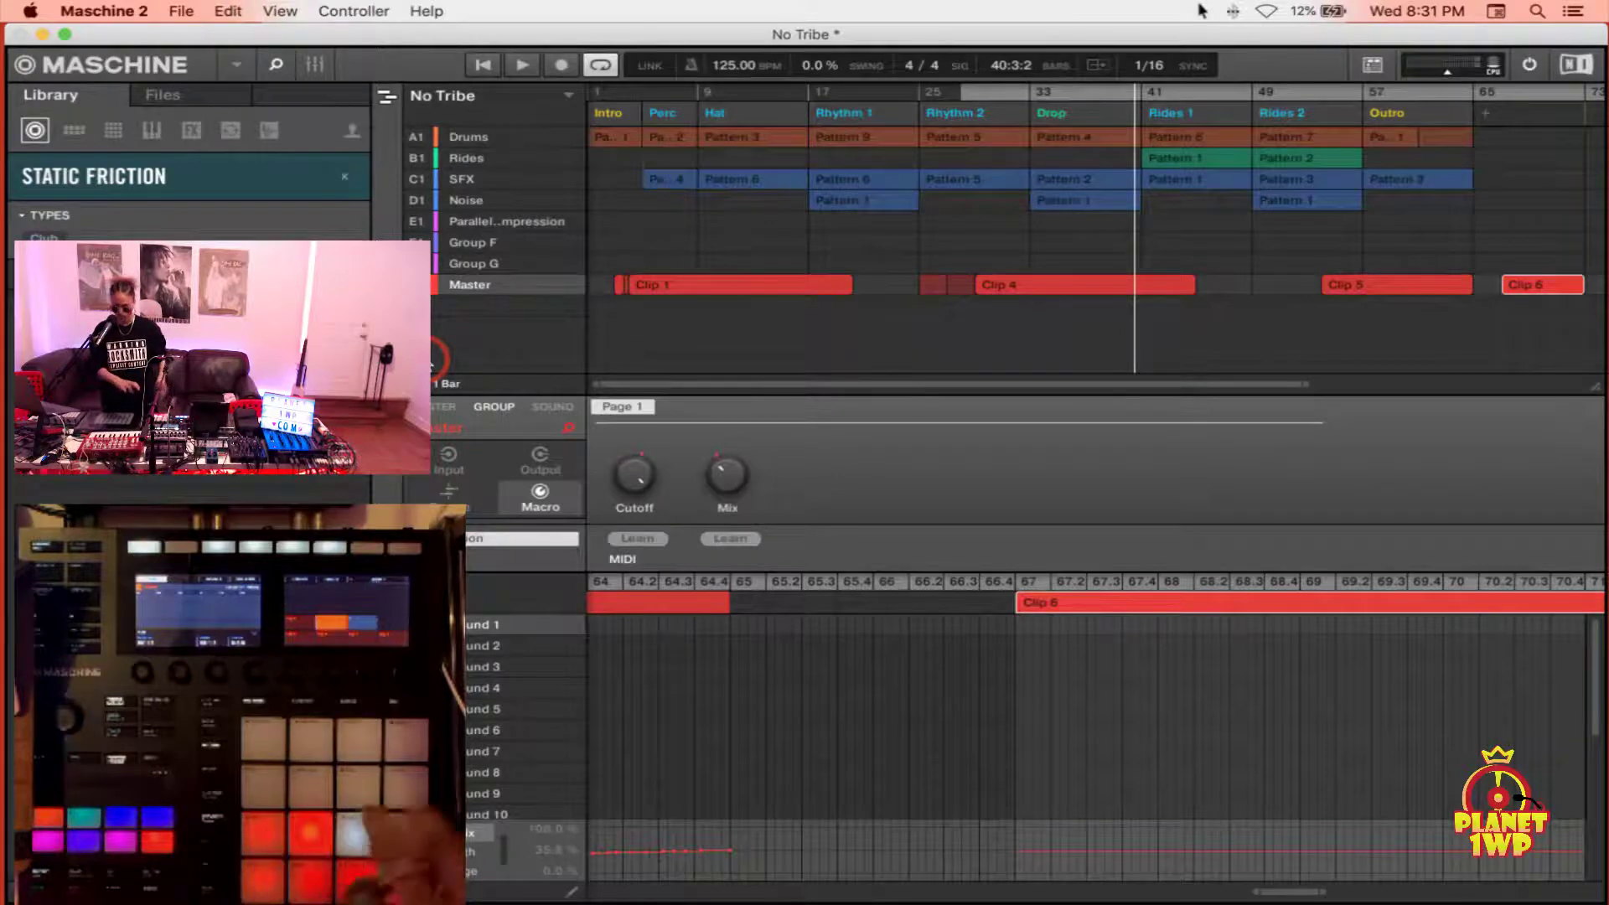
left_click(681, 288)
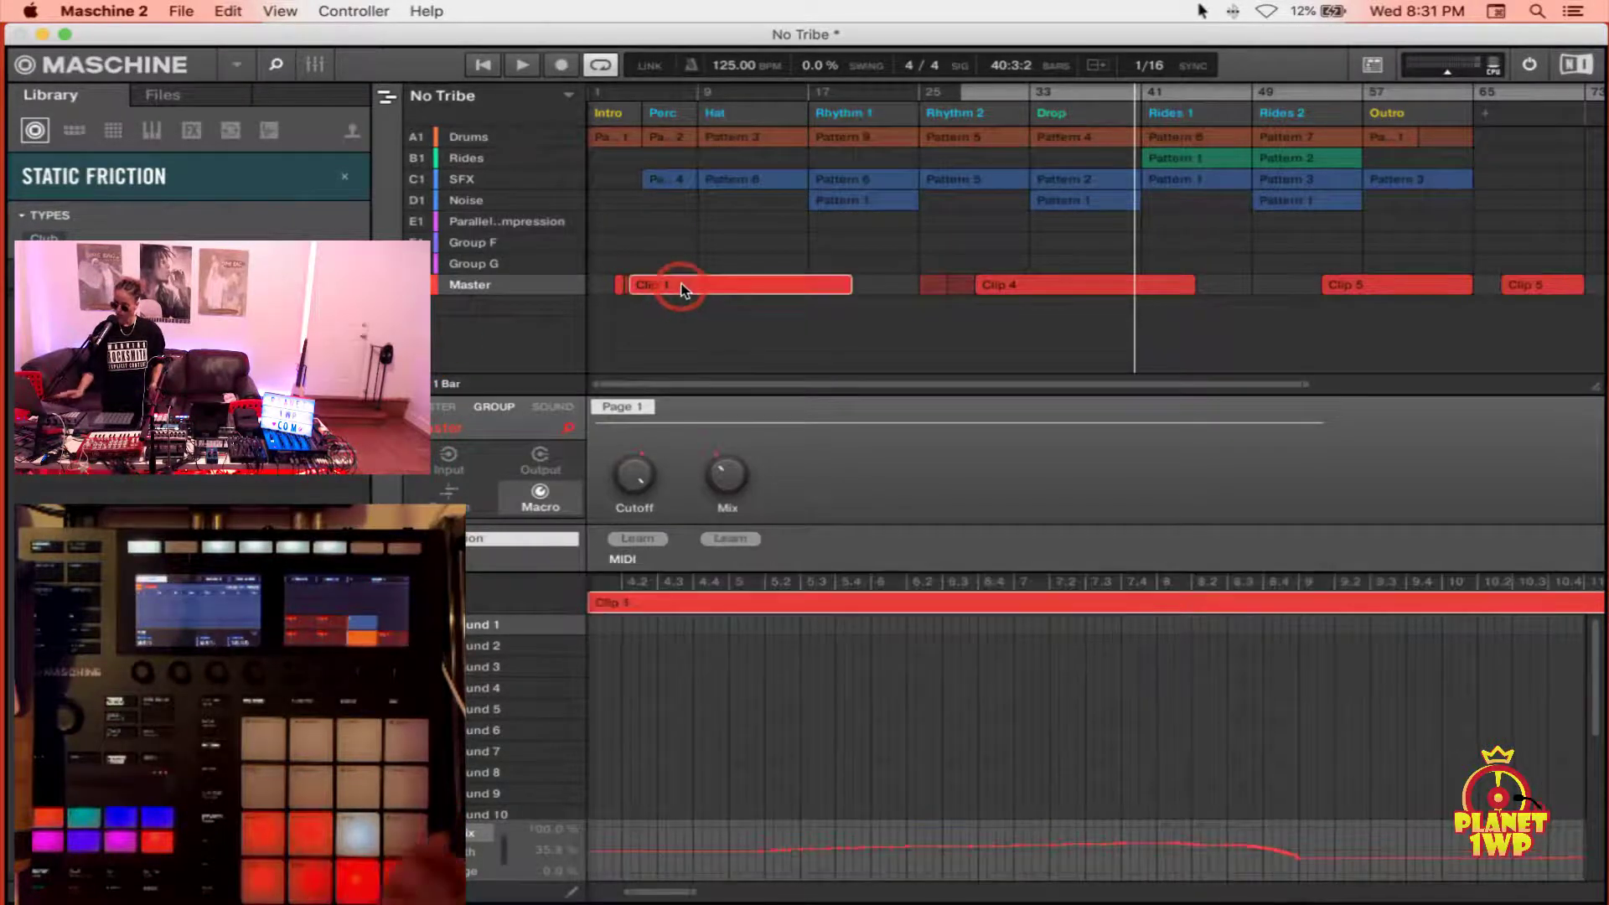